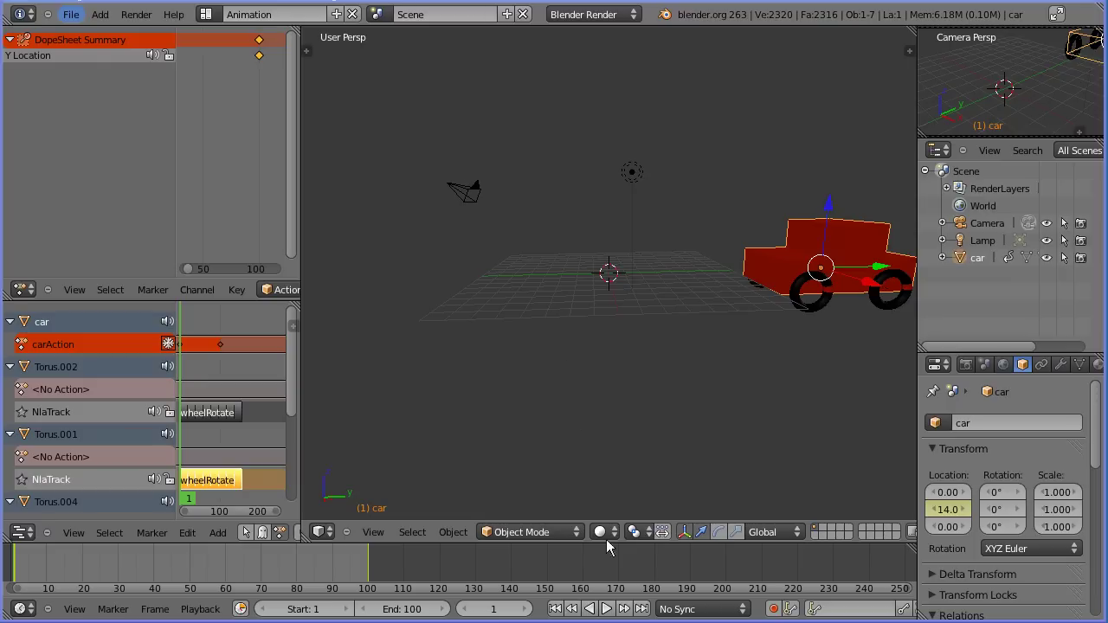
- Play the finished car animation so it loops over frames 1–100
click(607, 609)
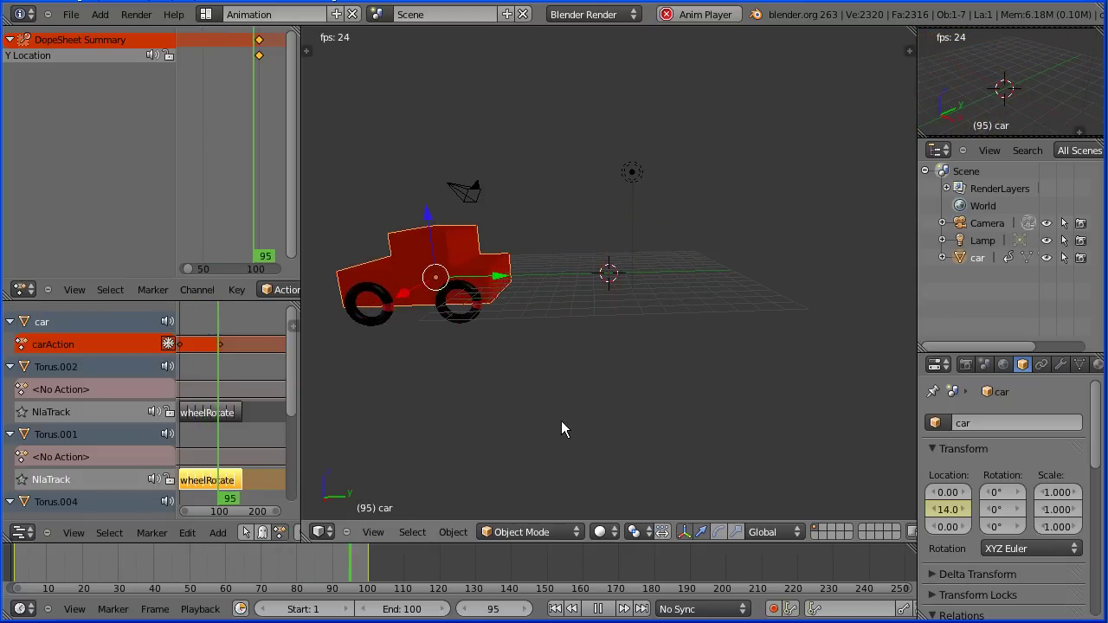
- Start a new file by reloading the start-up scene
click(71, 14)
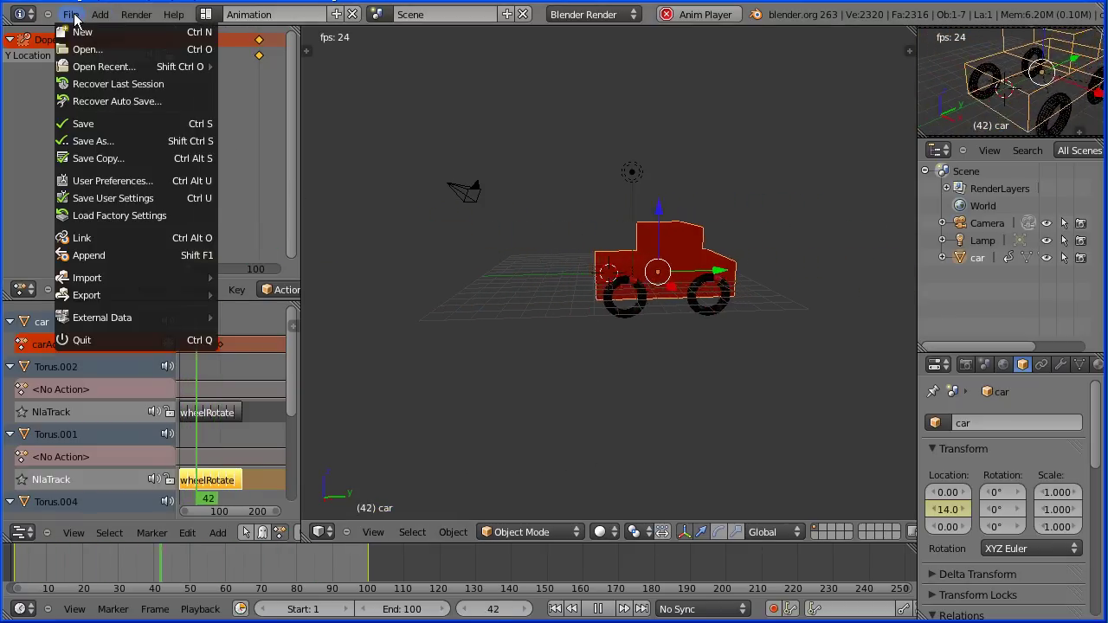
click(79, 30)
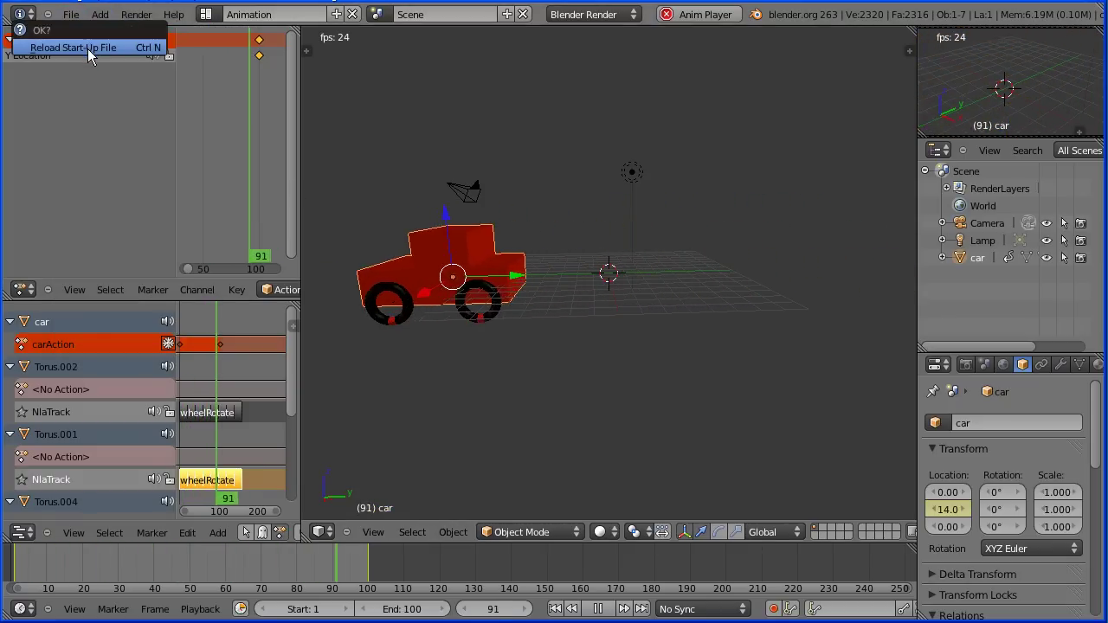
click(86, 47)
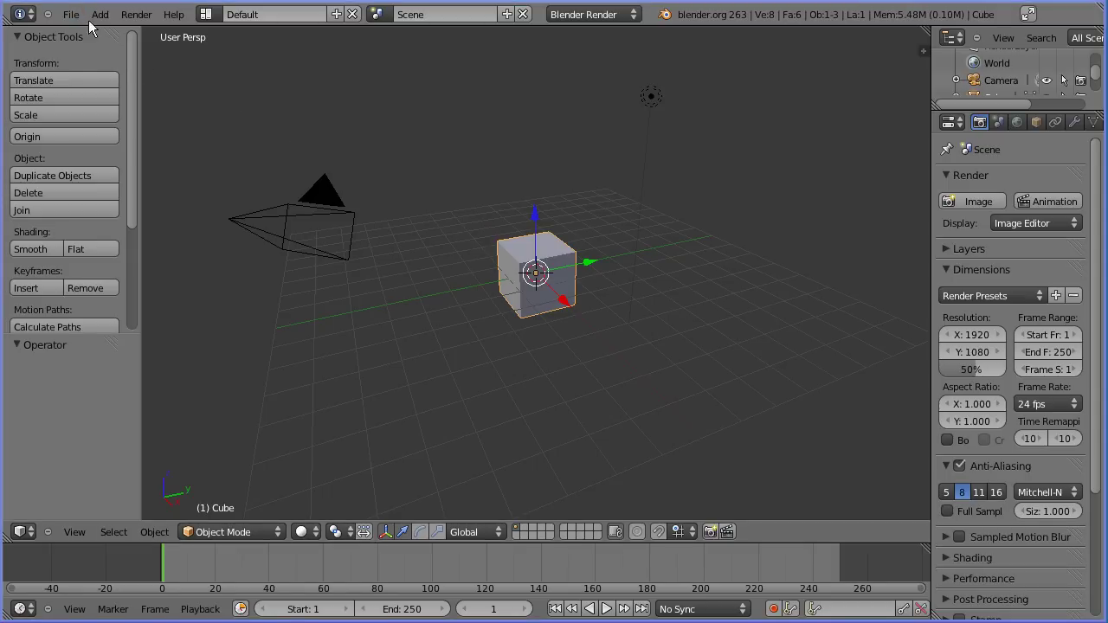
- Open getStTut7.blend from the recent files list
click(79, 13)
mouse_move(191, 65)
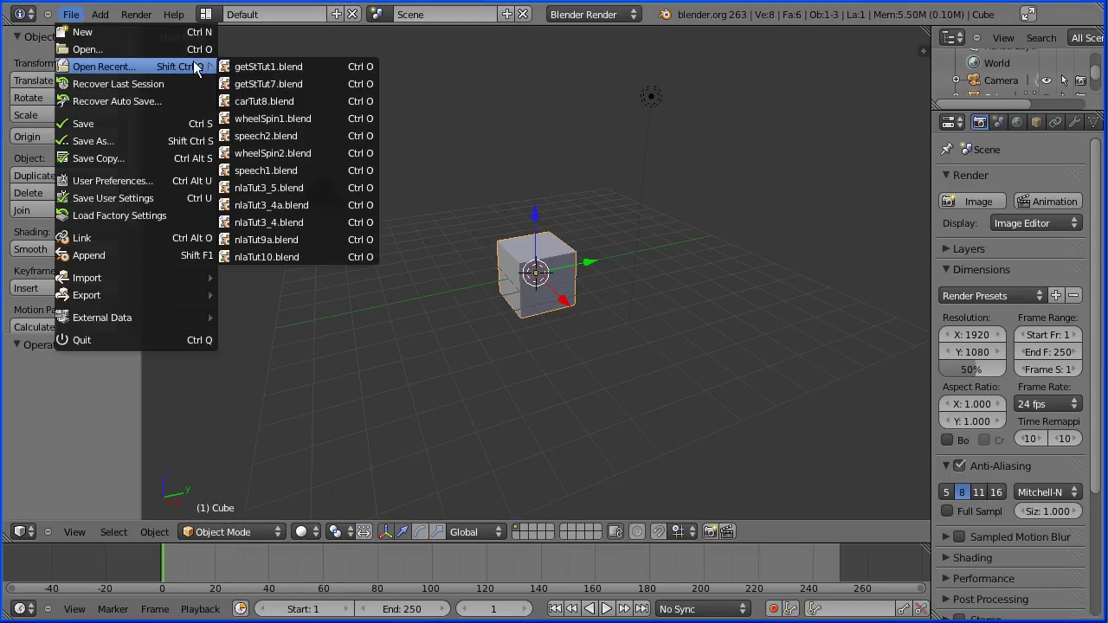
click(327, 67)
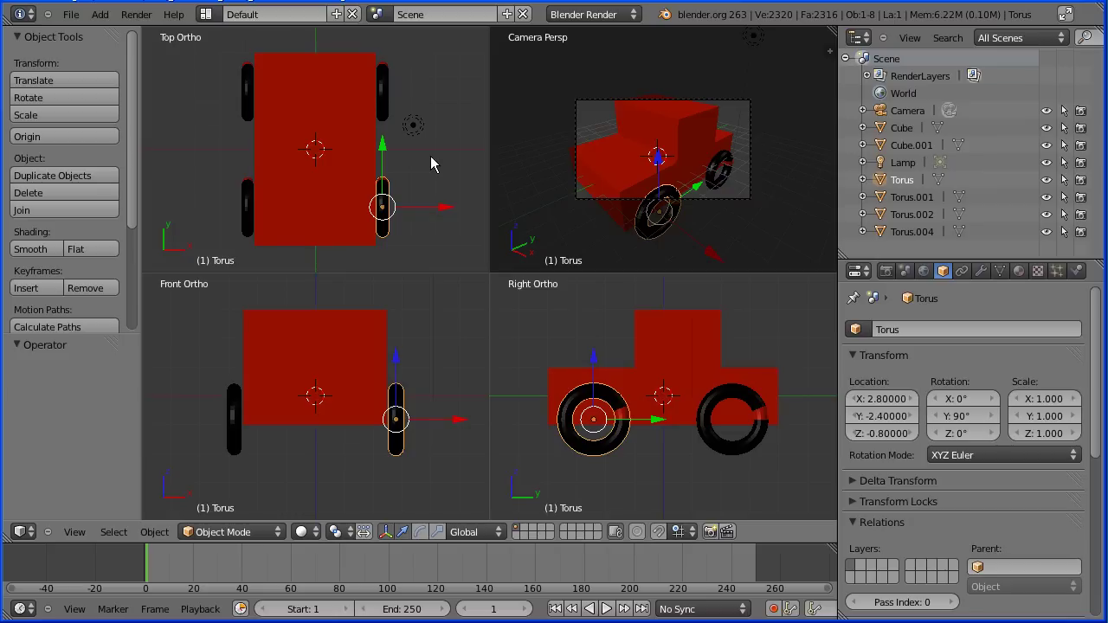
- Join the cab block into the car body and rename the combined object 'car'
right_click(666, 336)
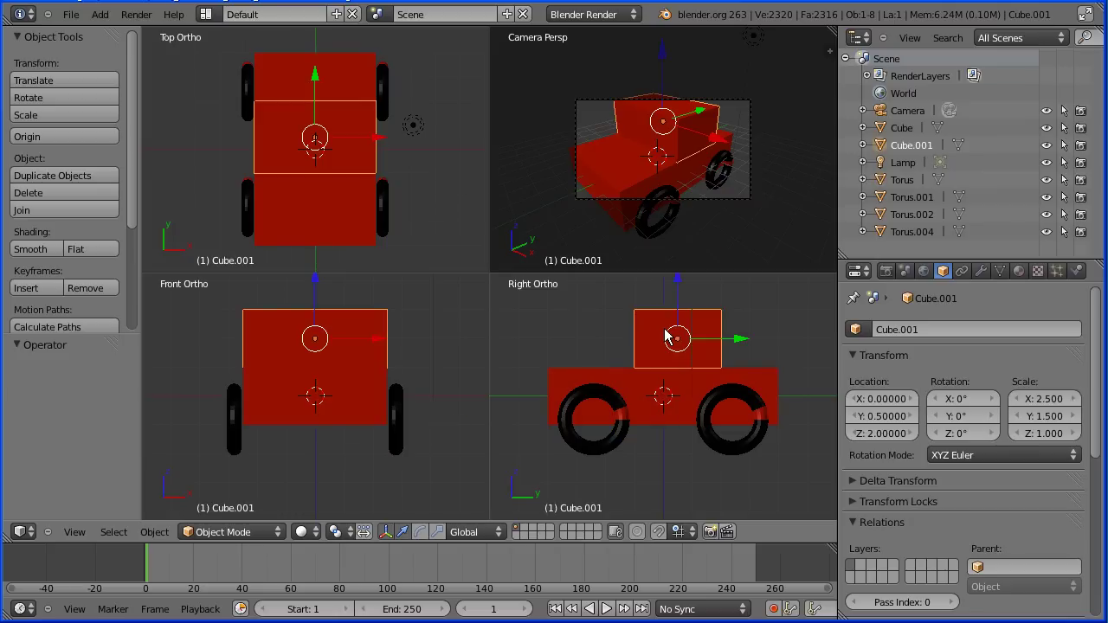
right_click(675, 417)
click(94, 212)
click(898, 328)
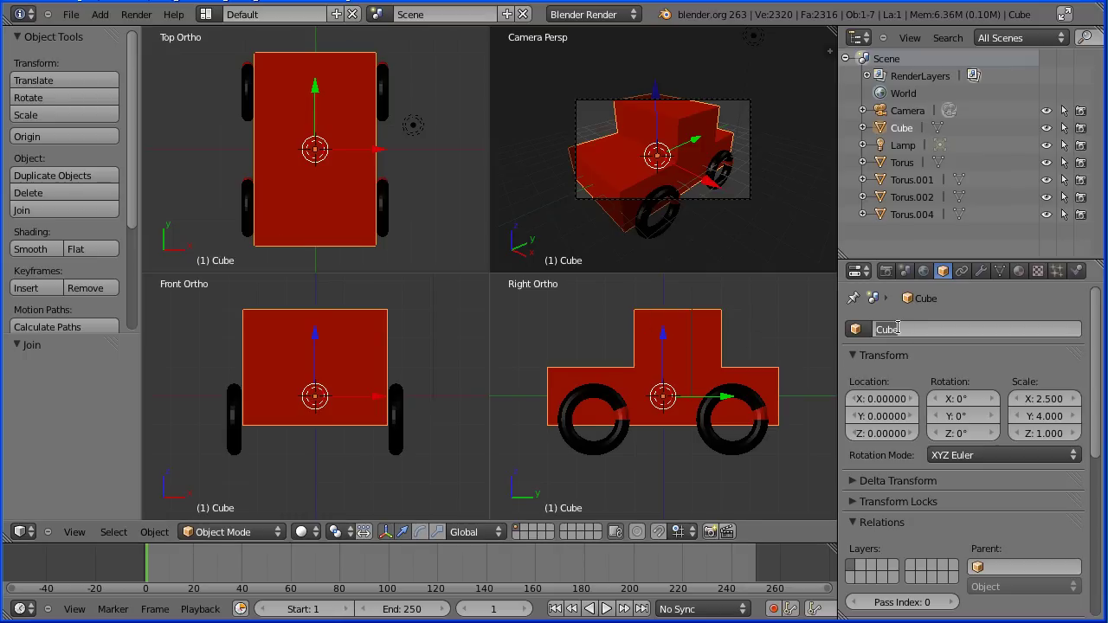
text(car)
key(Return)
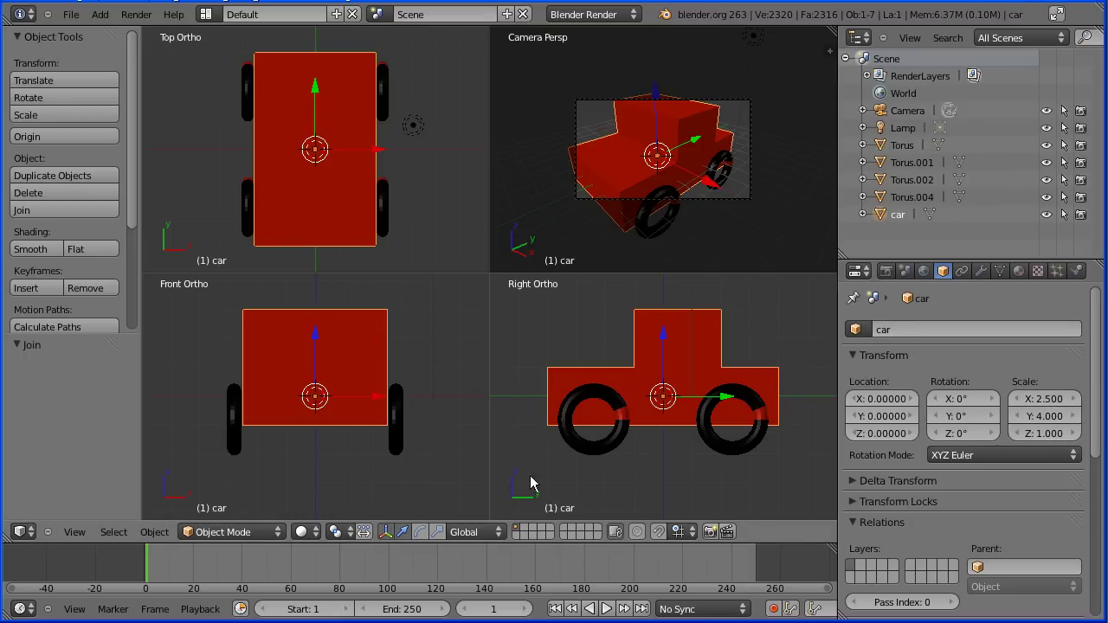
- Apply the car body's scale so it reads 1.000
click(159, 533)
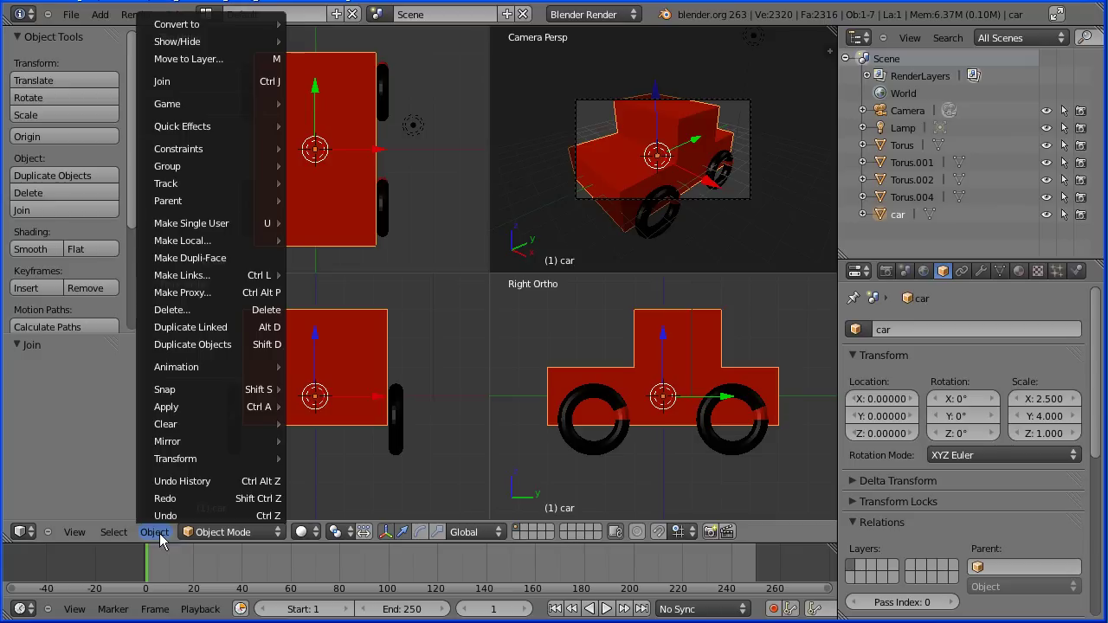
mouse_move(200, 410)
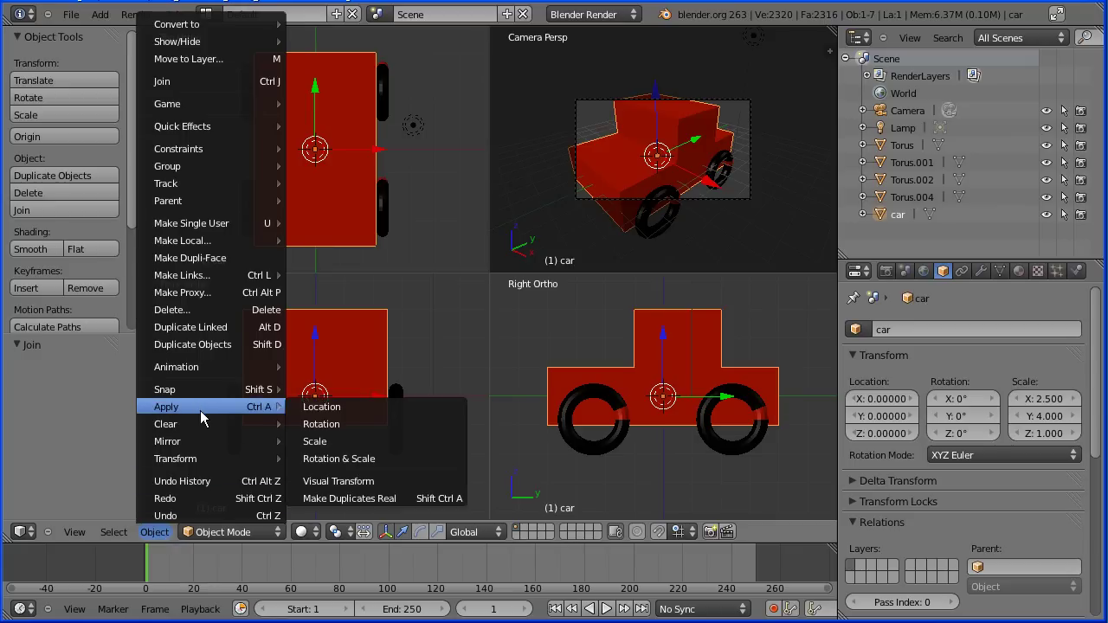
click(397, 442)
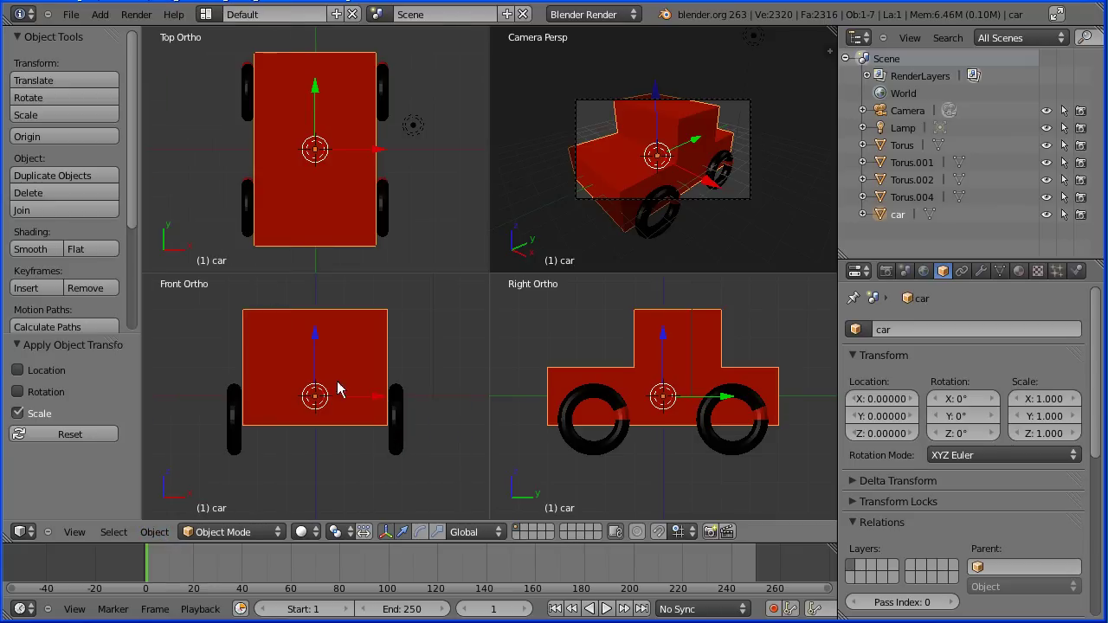
- Apply rotation to all four torus wheels, then add the car body as active object
right_click(246, 217)
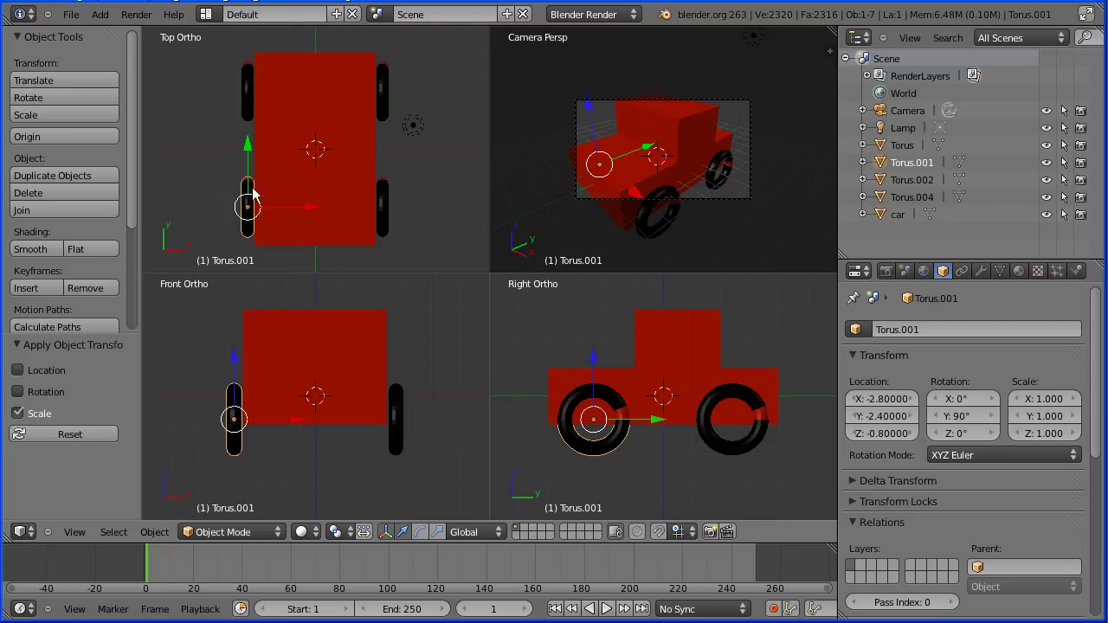
shift+right_click(247, 91)
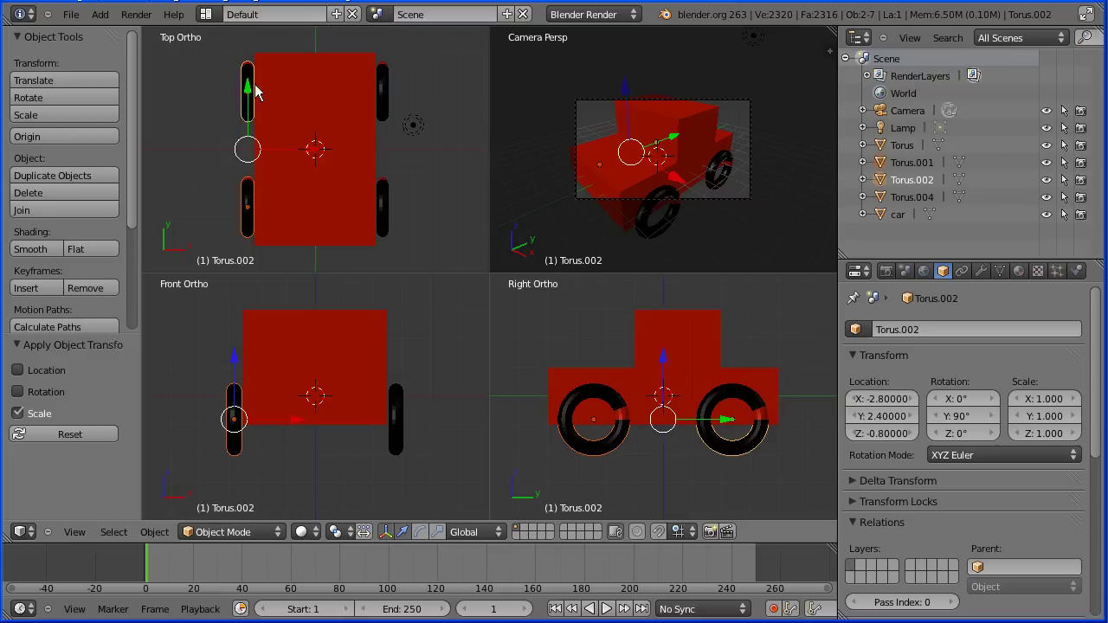
shift+right_click(383, 93)
shift+right_click(385, 217)
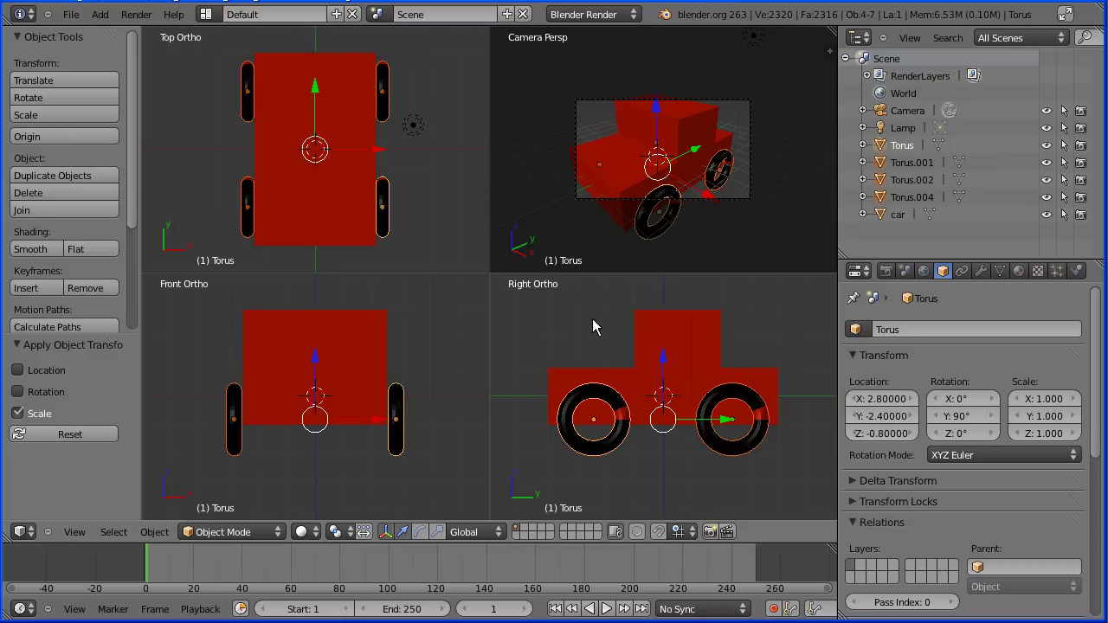
click(158, 535)
mouse_move(198, 408)
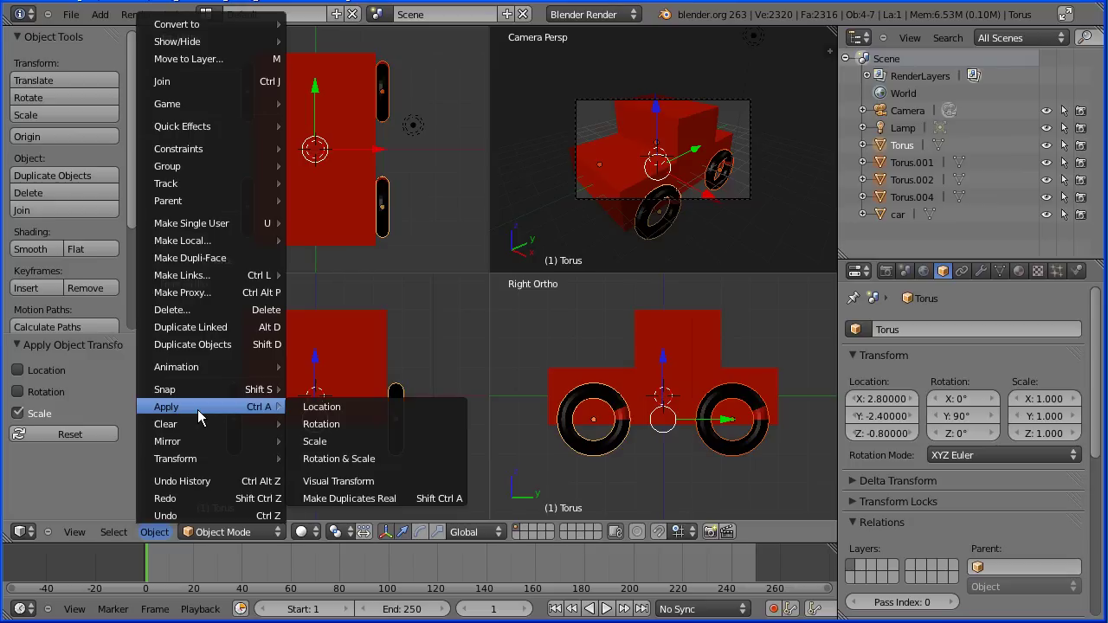
click(362, 423)
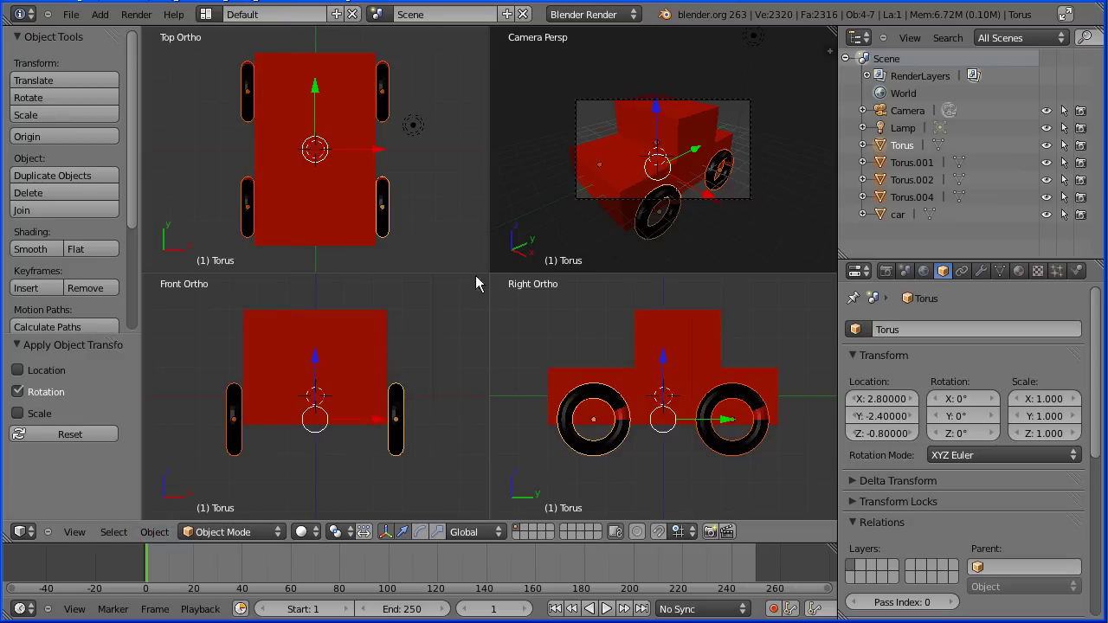
shift+right_click(325, 204)
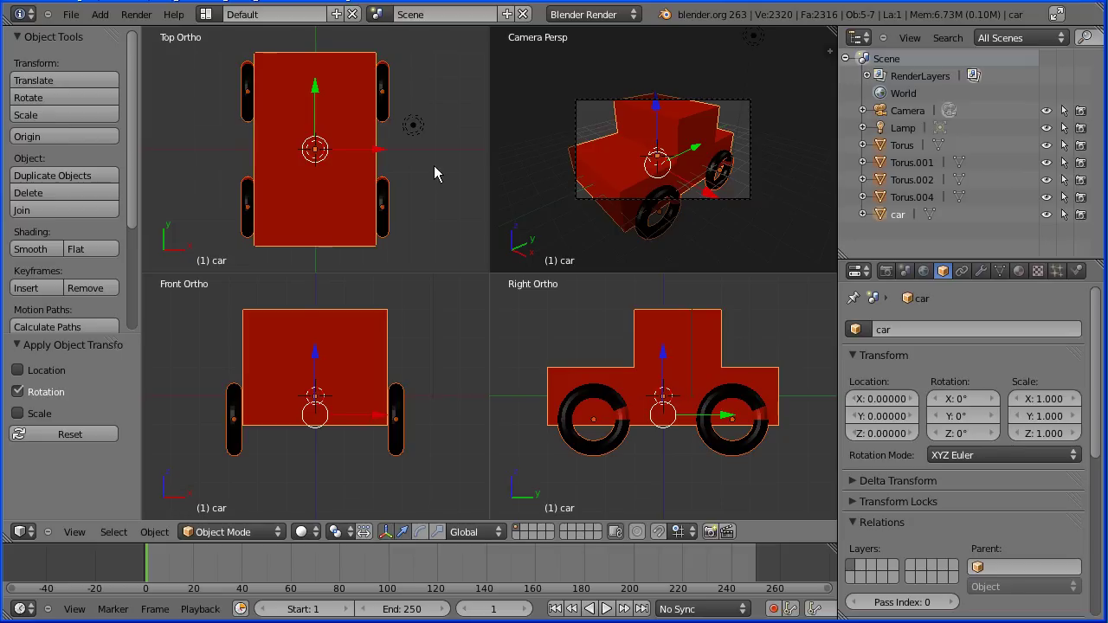
- Parent the four wheels to the car as Object, then select a single wheel
key(ctrl+p)
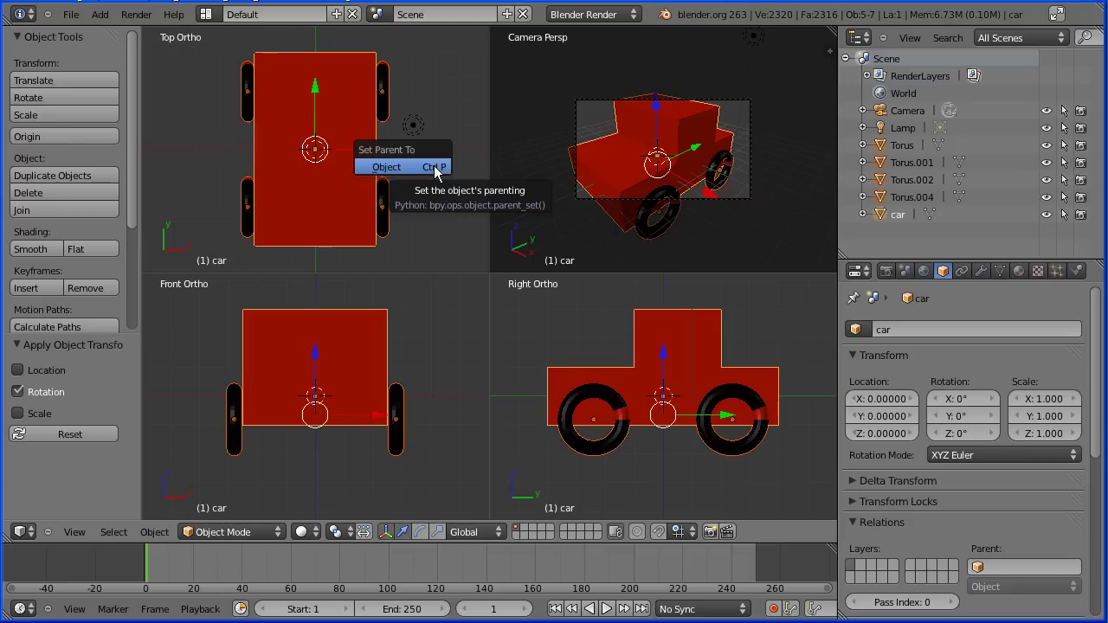
click(402, 168)
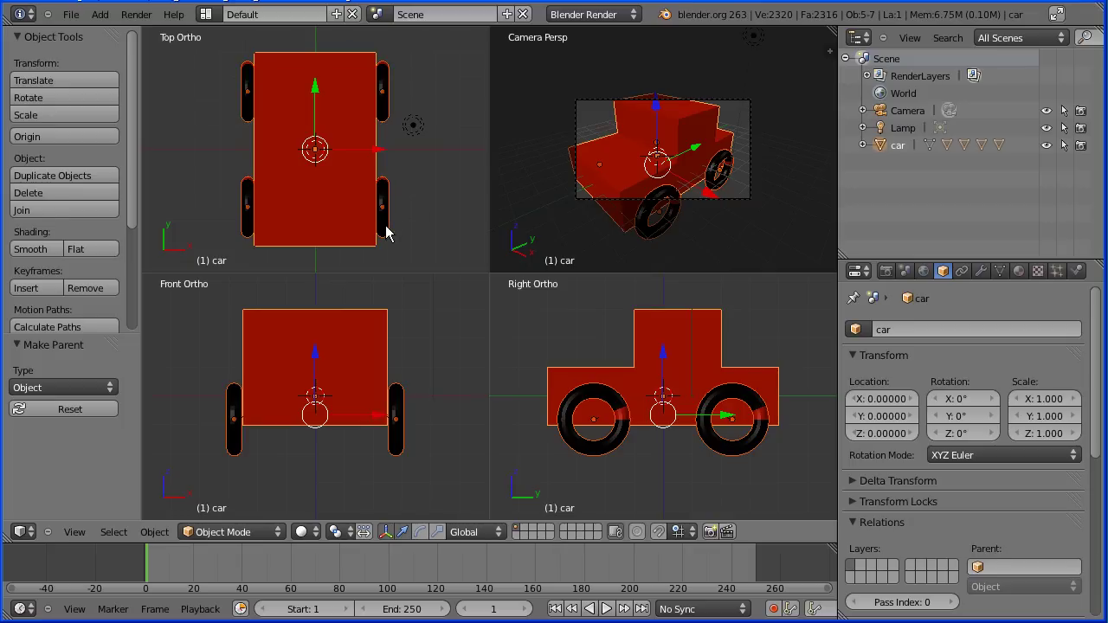
right_click(387, 231)
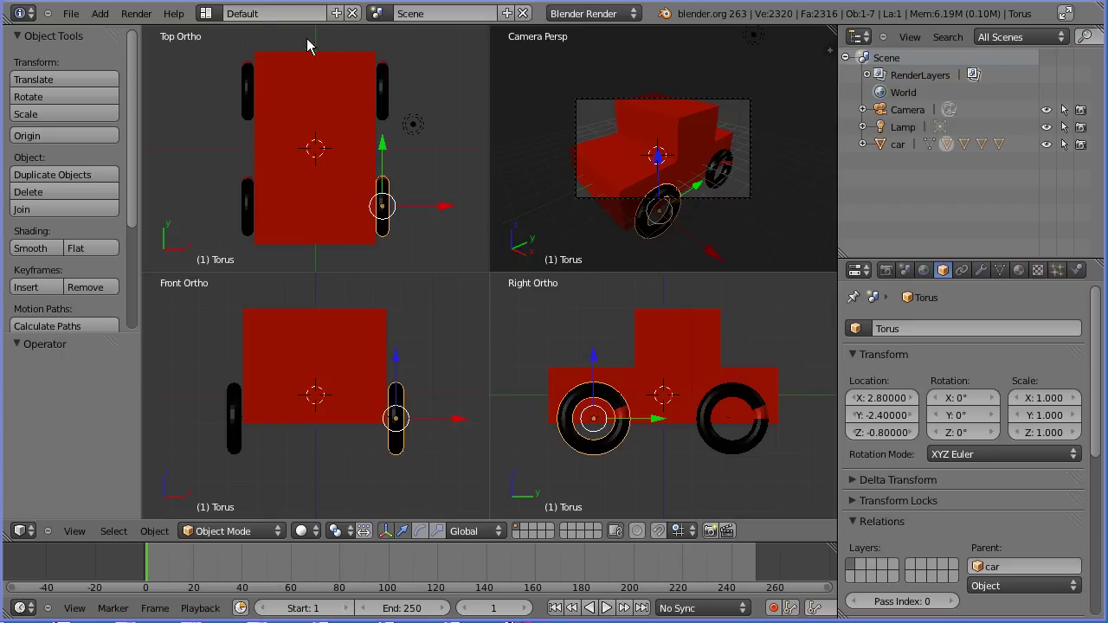
- Switch to the Animation layout and turn the lower graph editor into the NLA Editor
click(216, 14)
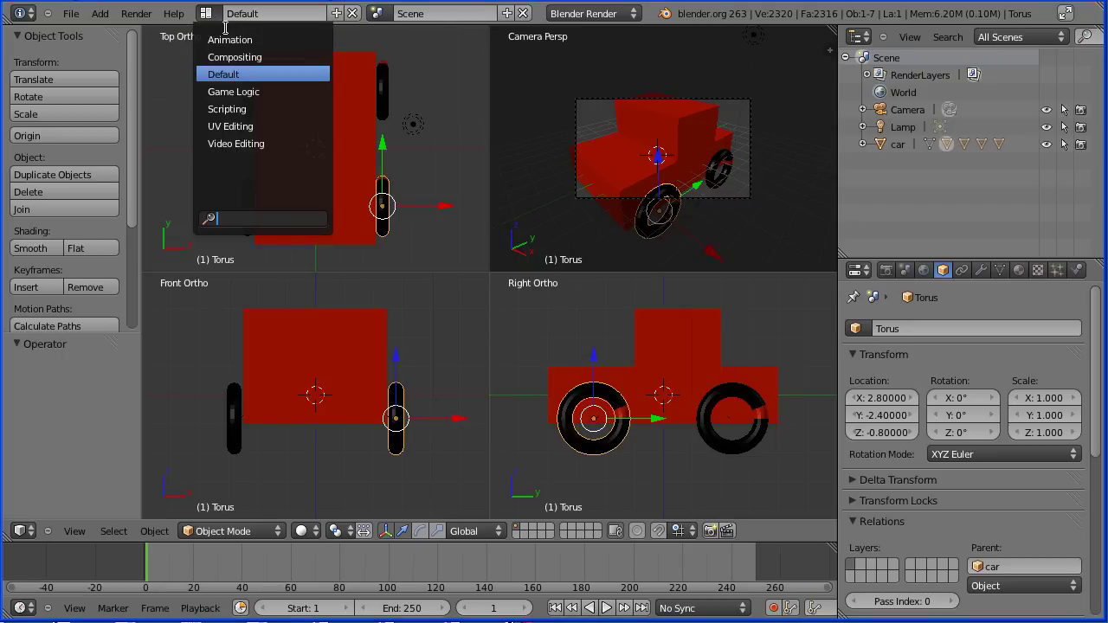
click(285, 41)
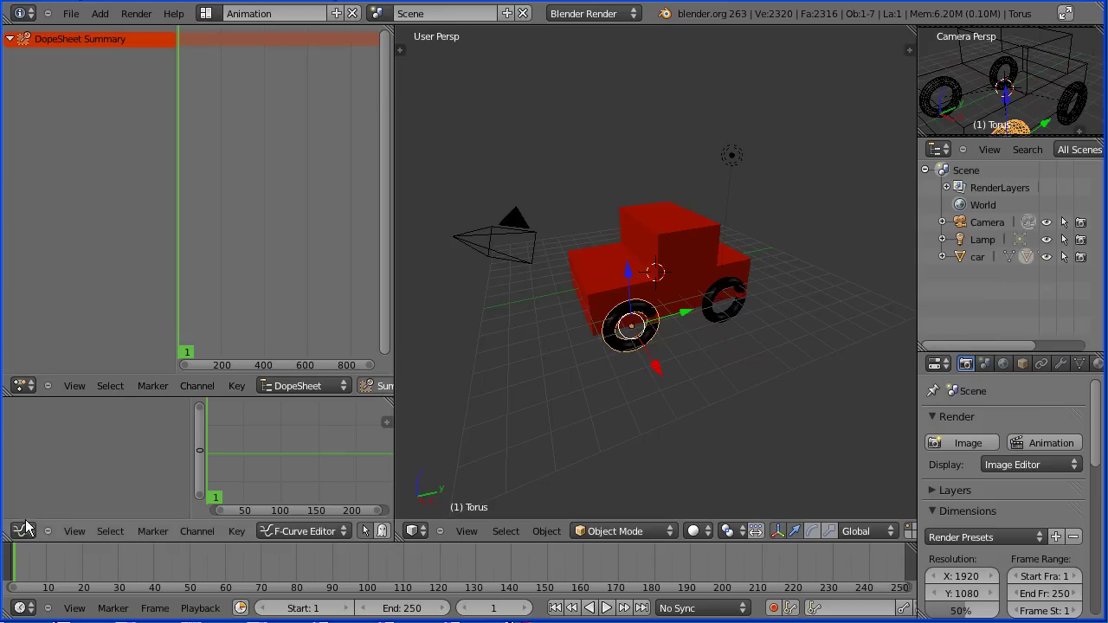
click(23, 531)
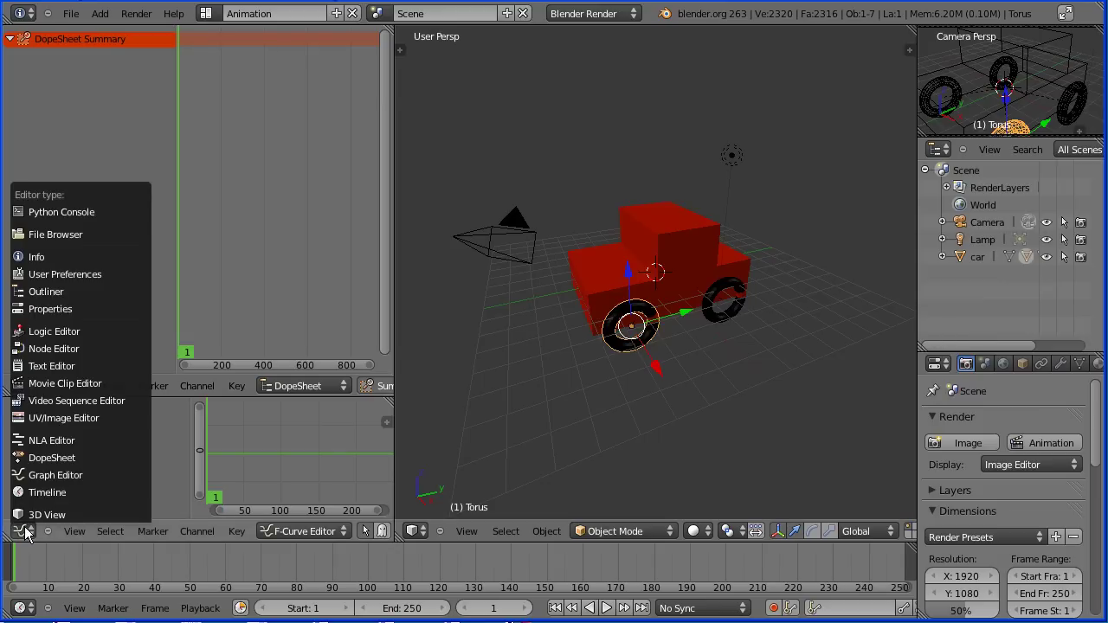
click(117, 441)
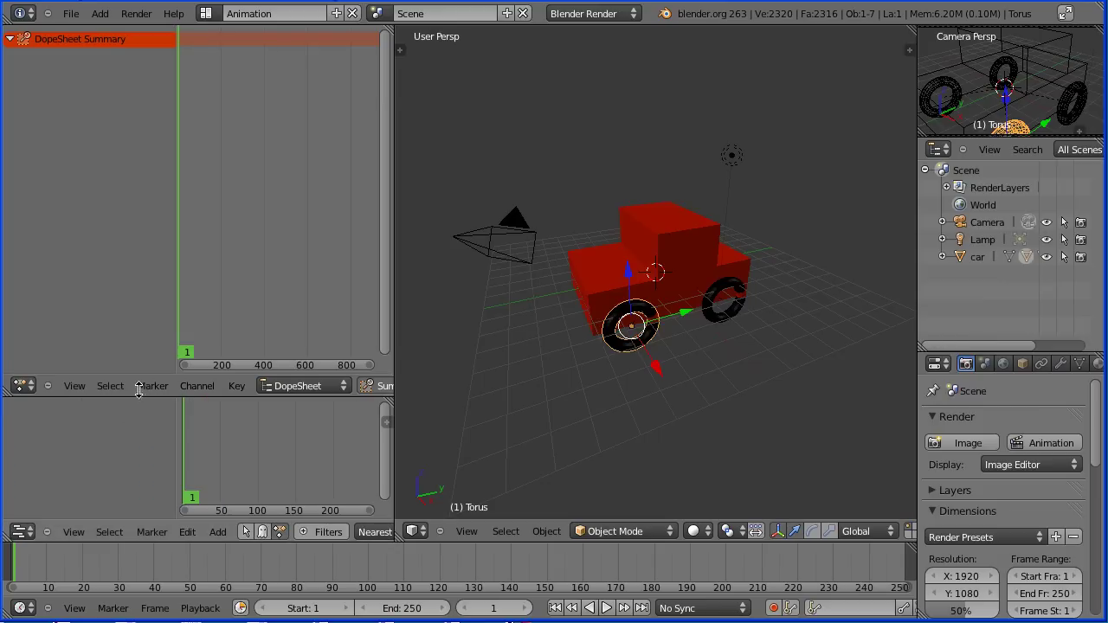
- Set the Dope Sheet to Action Editor mode and reveal its New button
click(308, 385)
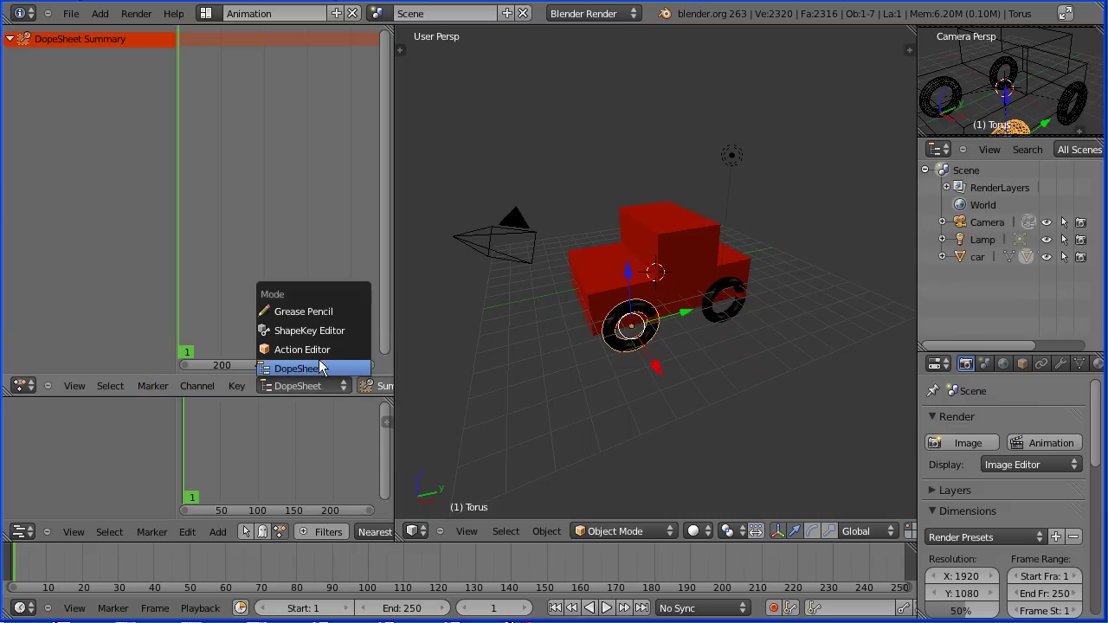
click(336, 354)
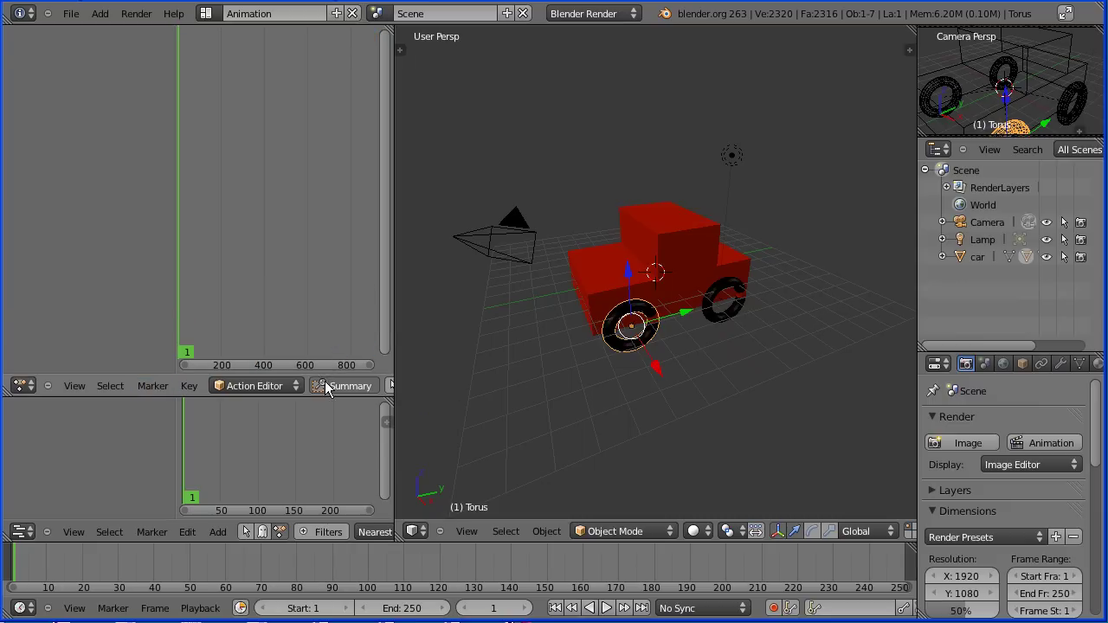
middle_drag(342, 383, 56, 385)
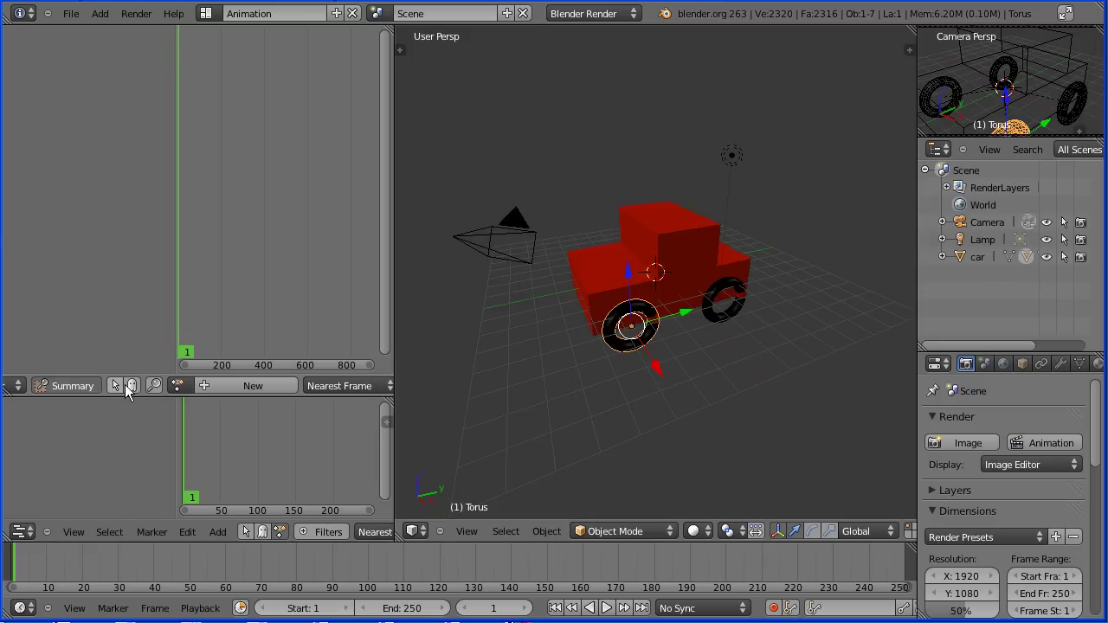
- Create a new Torus action named wheelRotate and bring up its rotation keyframe options
click(204, 387)
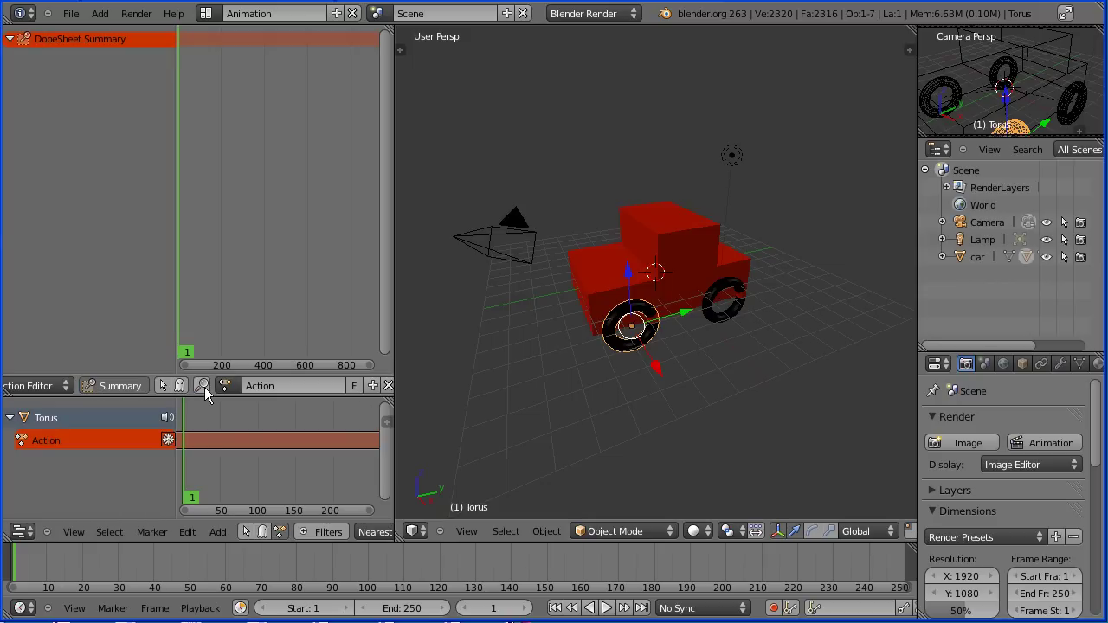
click(269, 386)
text(wheelRotate)
key(Return)
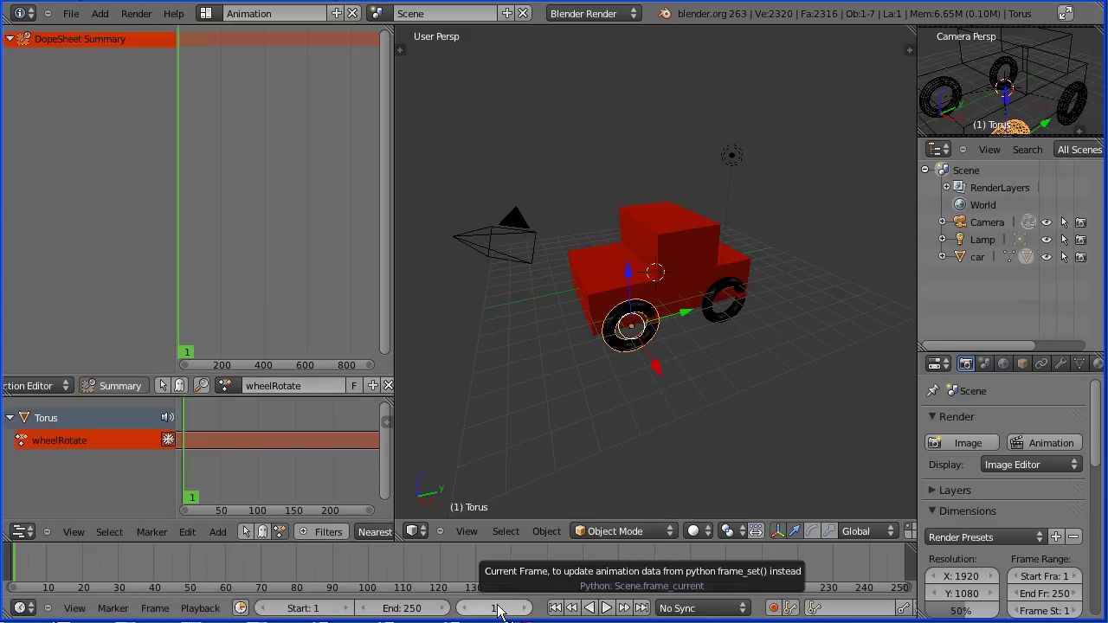
click(1021, 363)
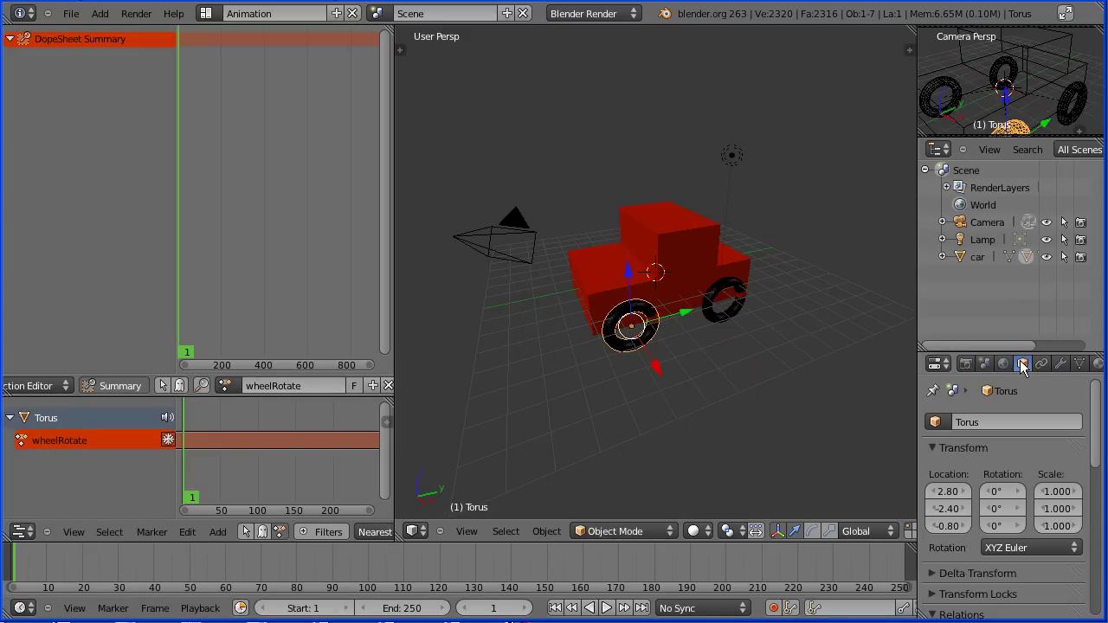
right_click(999, 490)
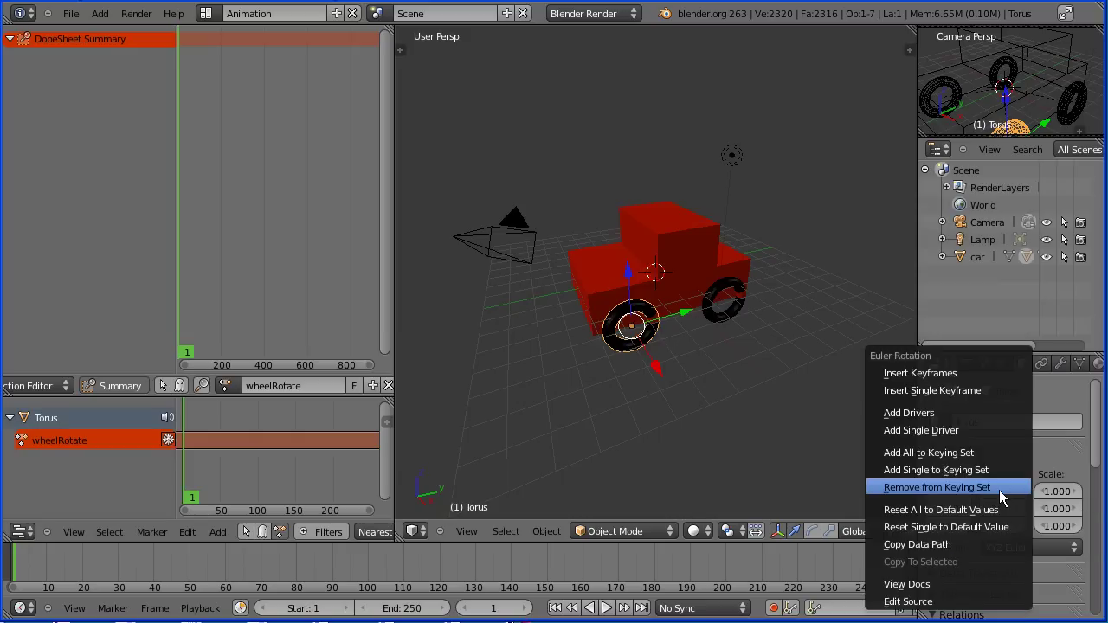
- Keyframe X rotation 0° at frame 1 and set the scene end to frame 20
click(969, 390)
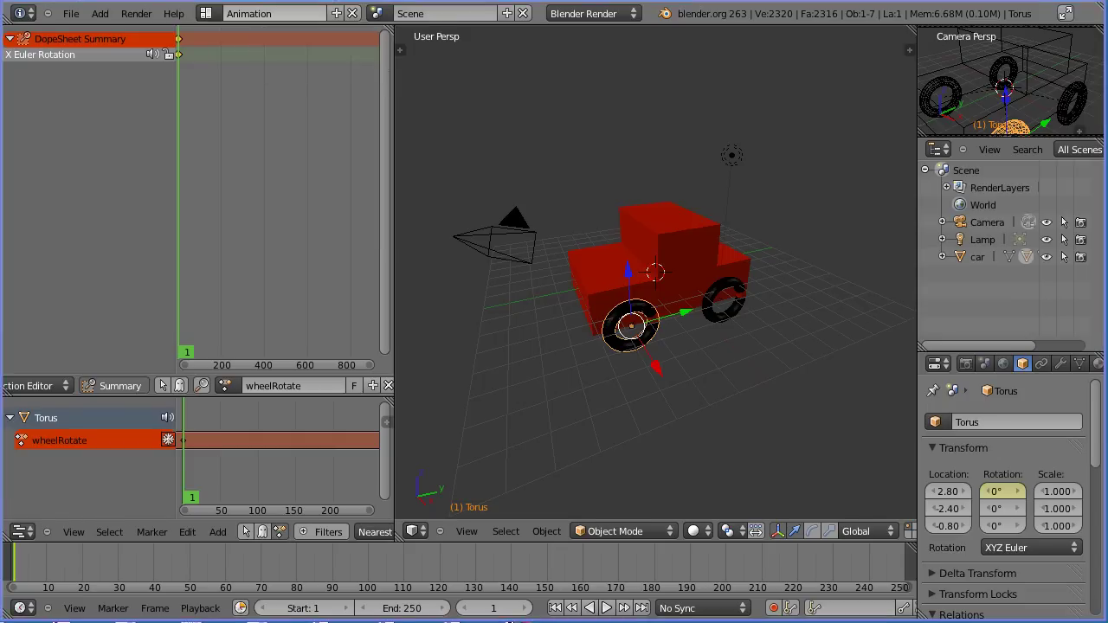
click(414, 610)
text(20)
key(Return)
- Keyframe X rotation 360° at frame 20 and play the wheel spin
click(641, 609)
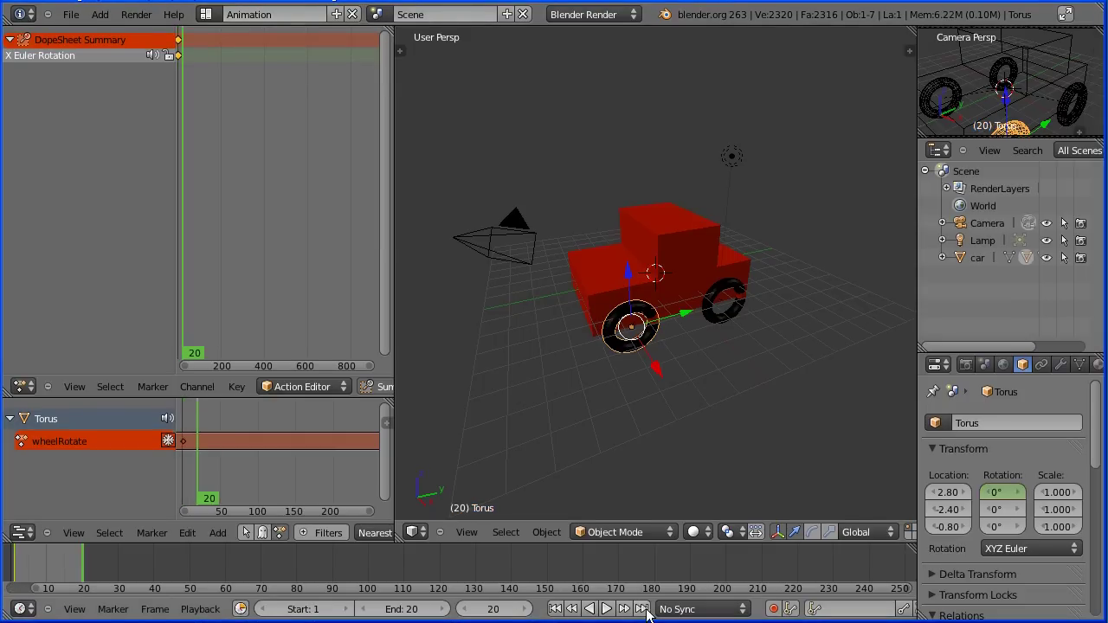
right_click(1005, 490)
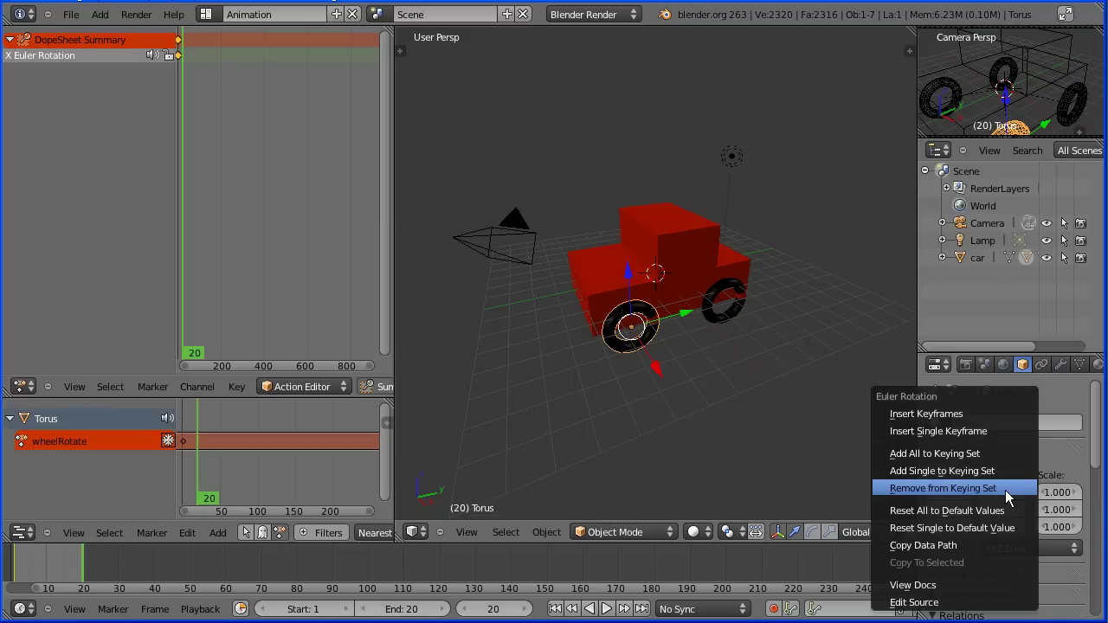
click(990, 430)
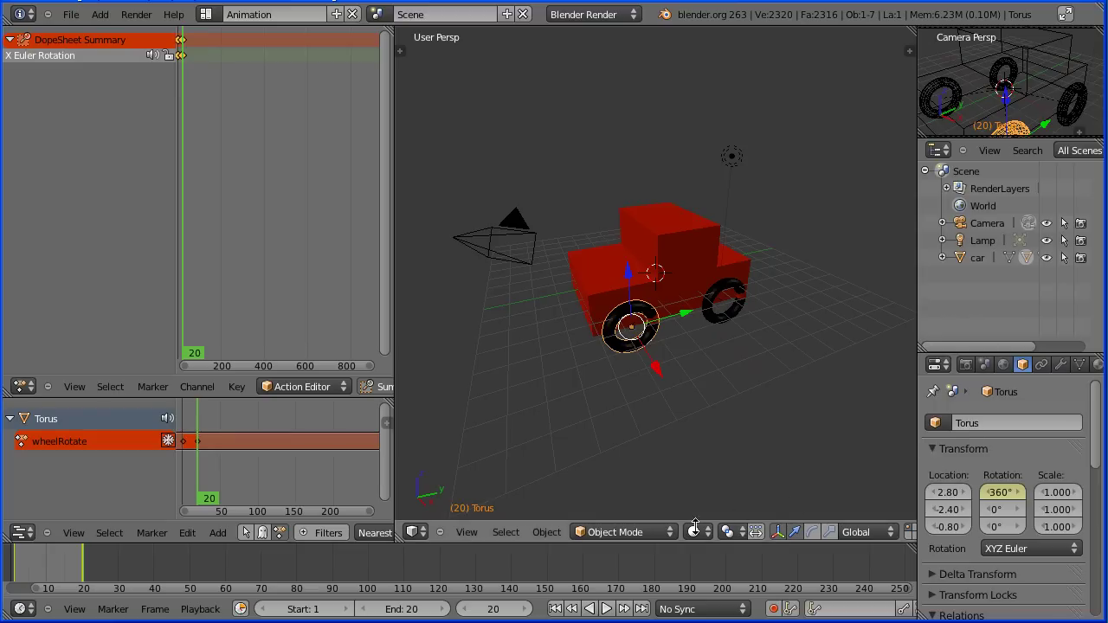
click(607, 610)
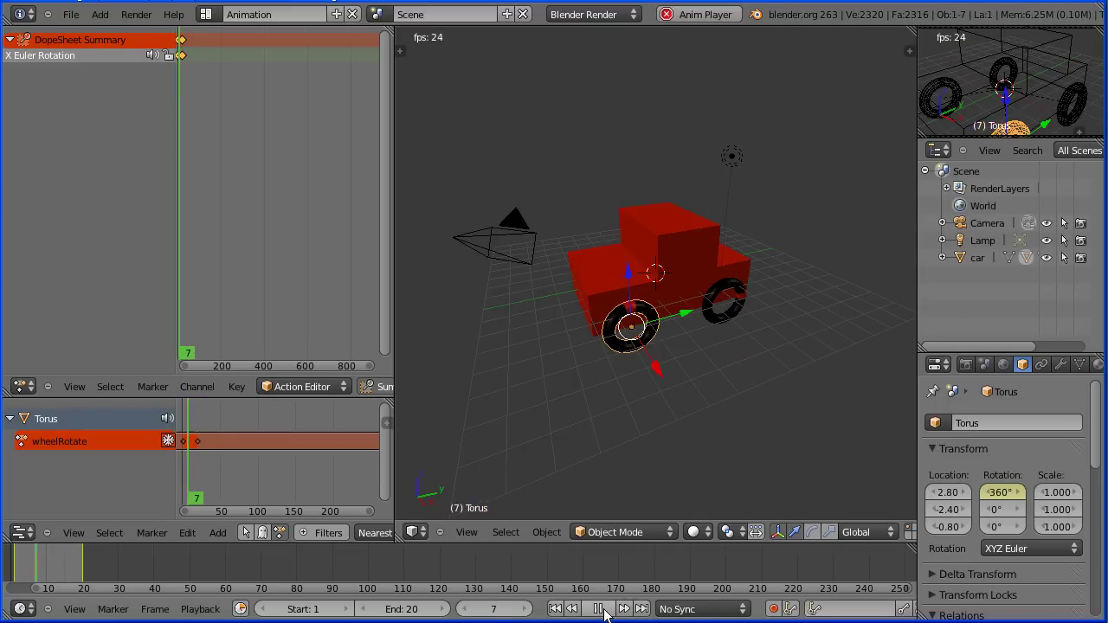
- Set the wheelRotate keyframes to Linear interpolation and check the steady spin in playback
click(598, 610)
click(238, 387)
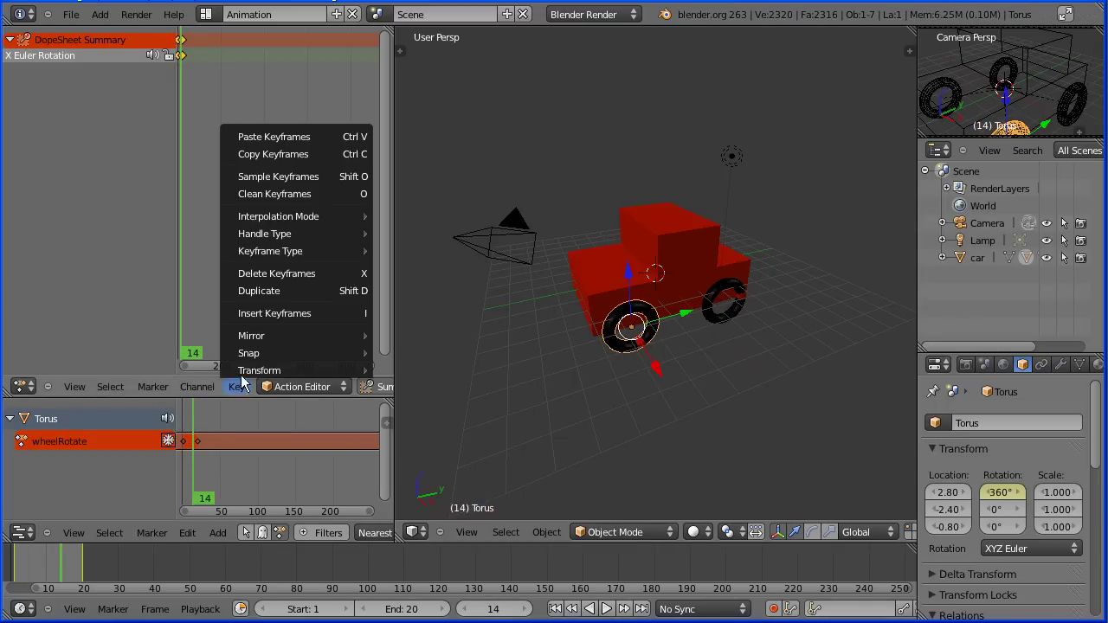
mouse_move(375, 222)
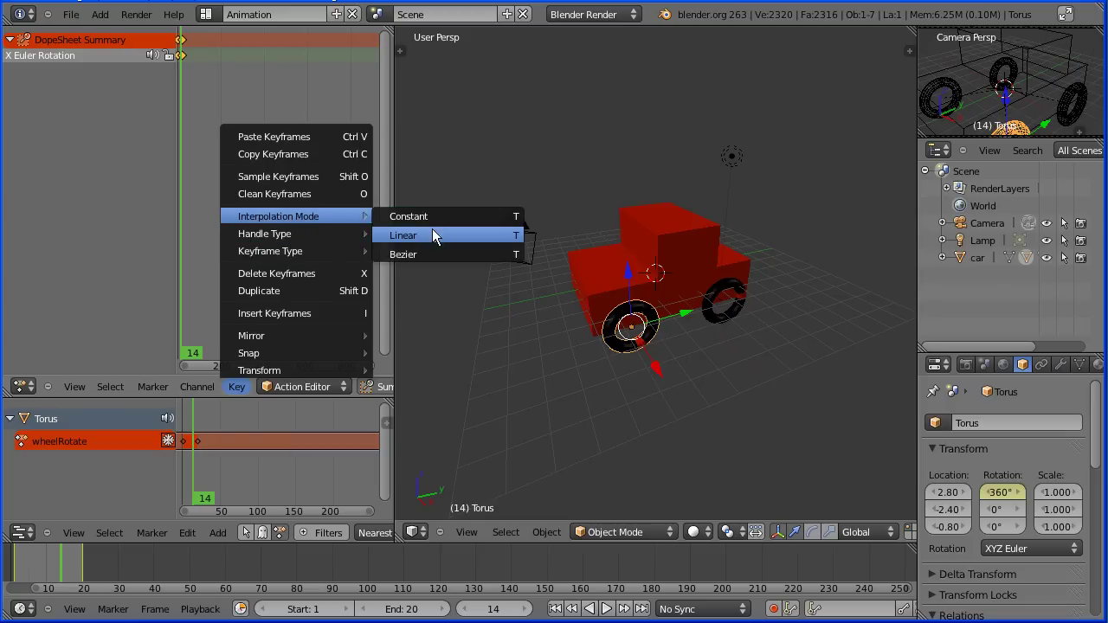
click(470, 236)
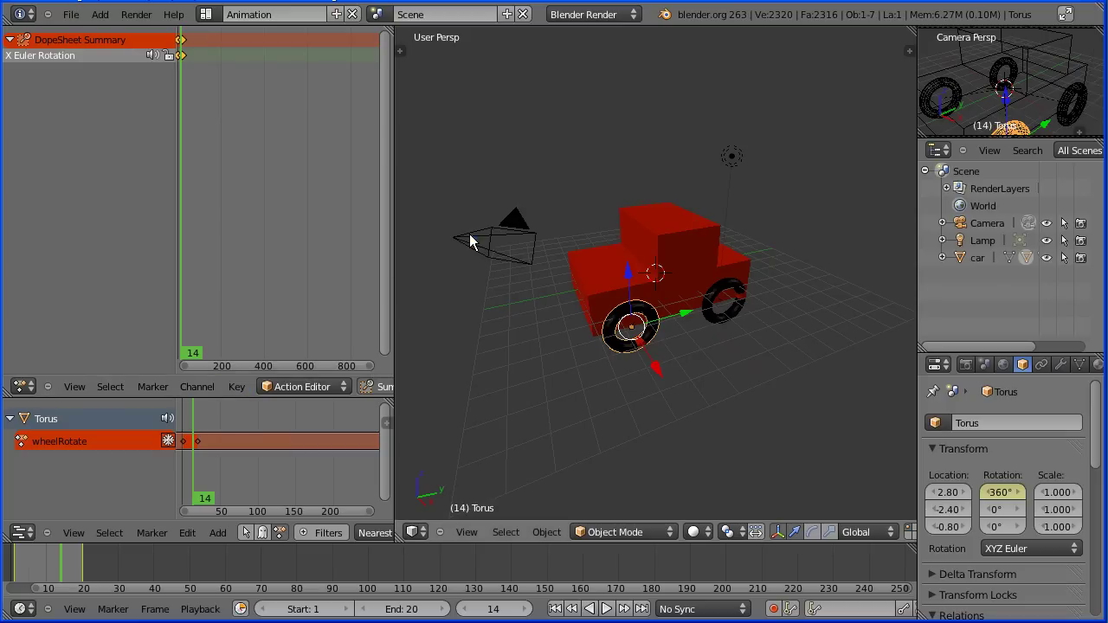
click(606, 610)
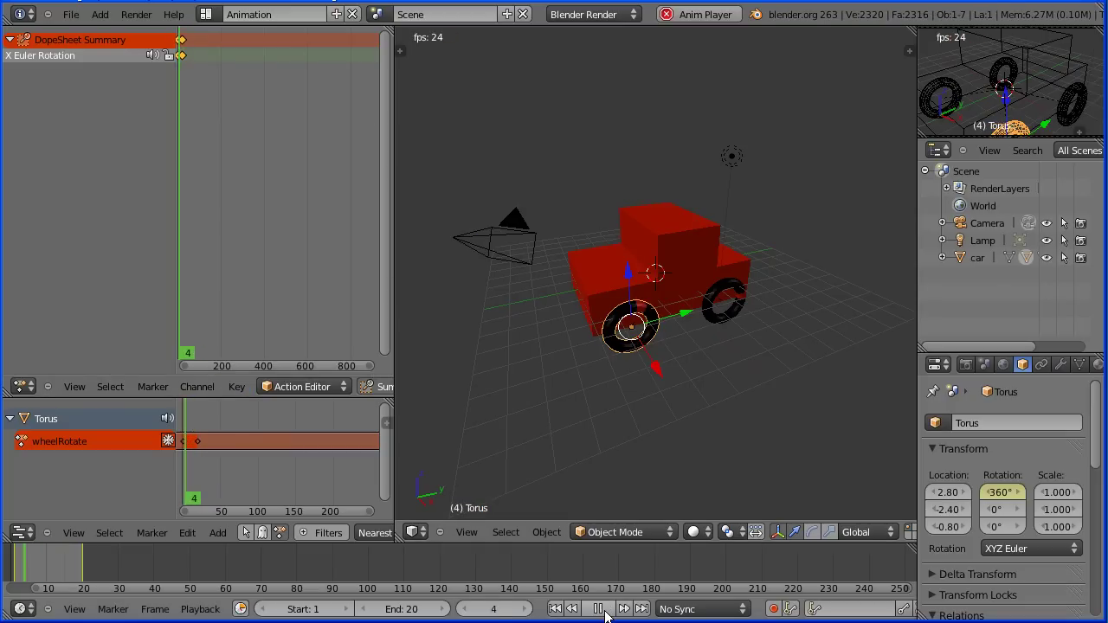
click(605, 612)
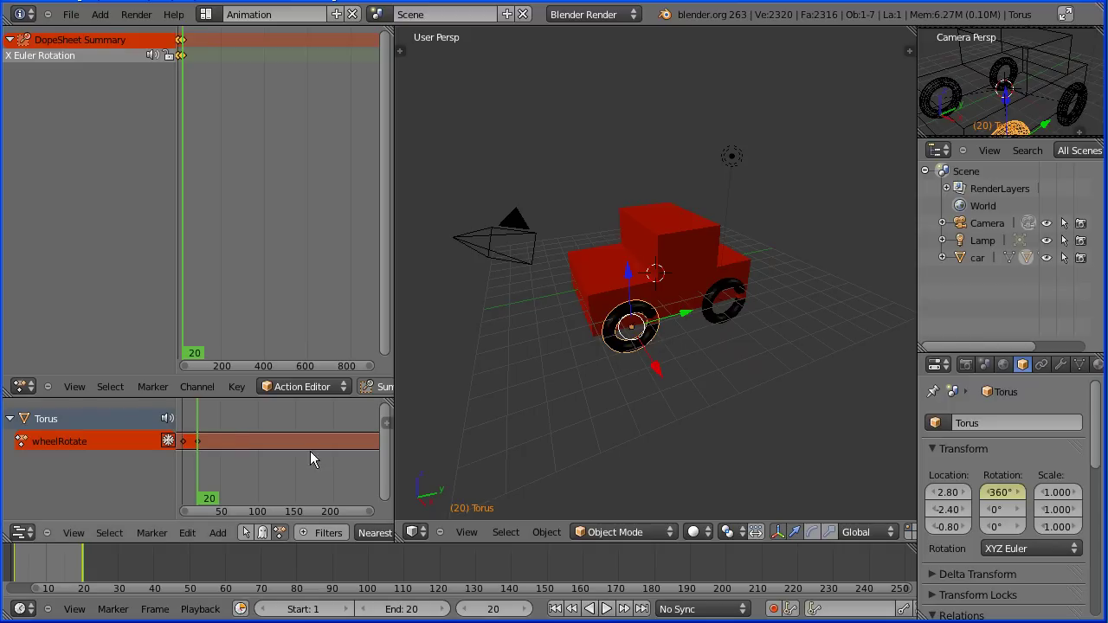
- Set the scene end frame to 150, then play from frame 1 and stop
click(404, 612)
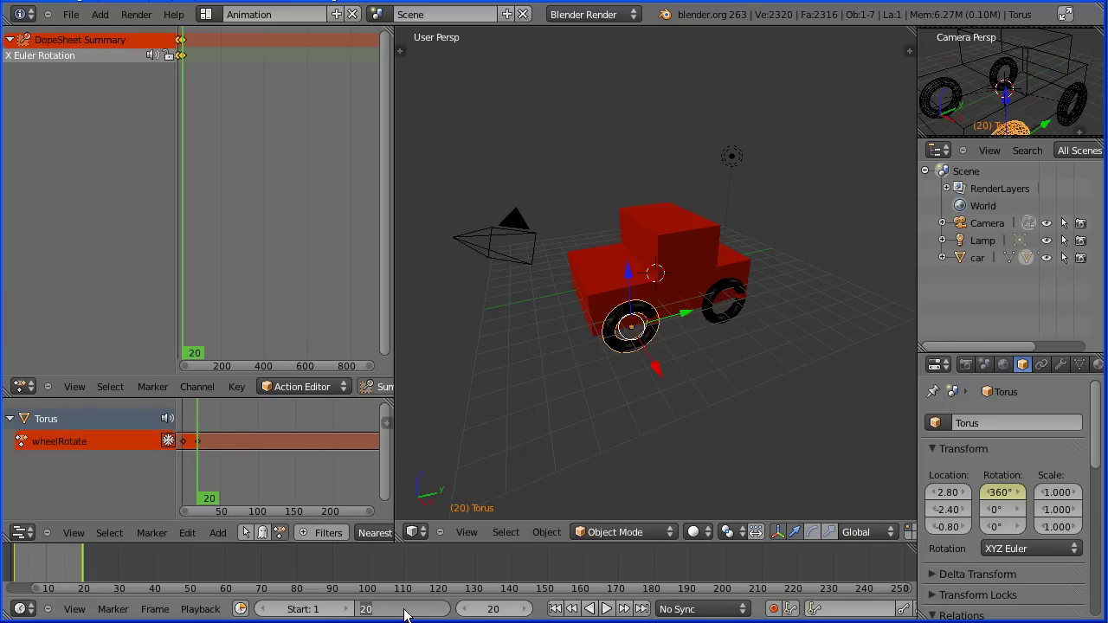
text(15)
key(Return)
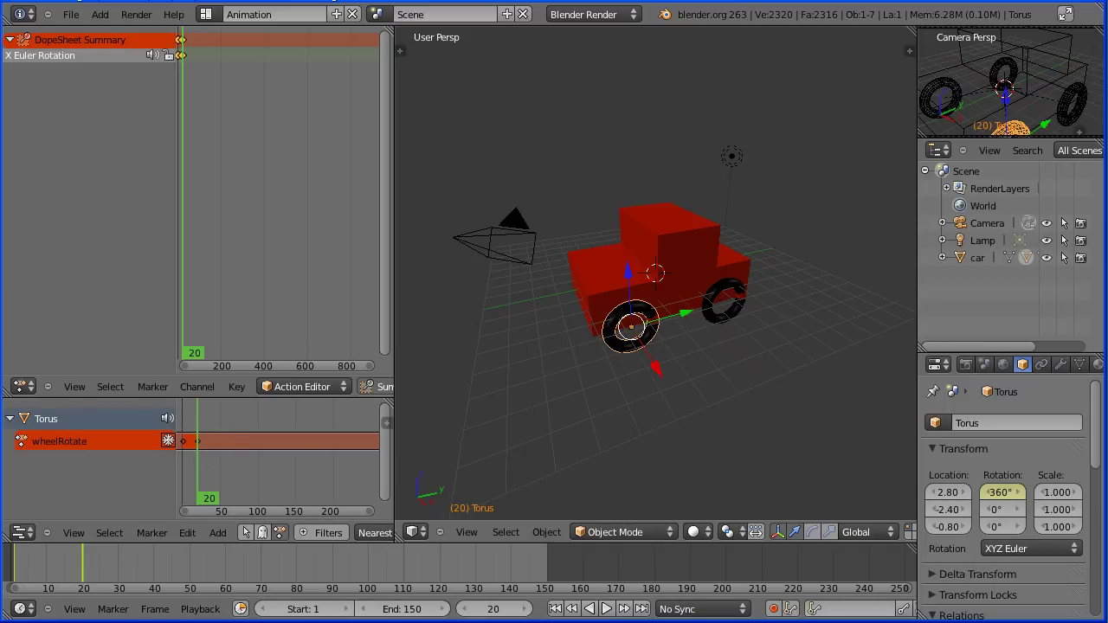
click(555, 609)
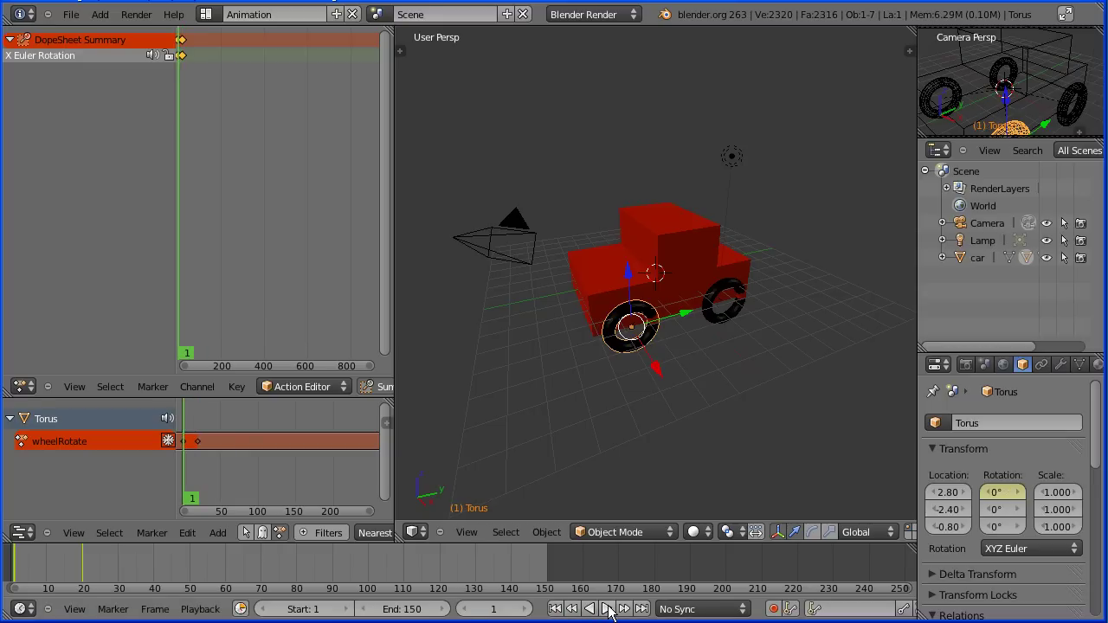
click(607, 610)
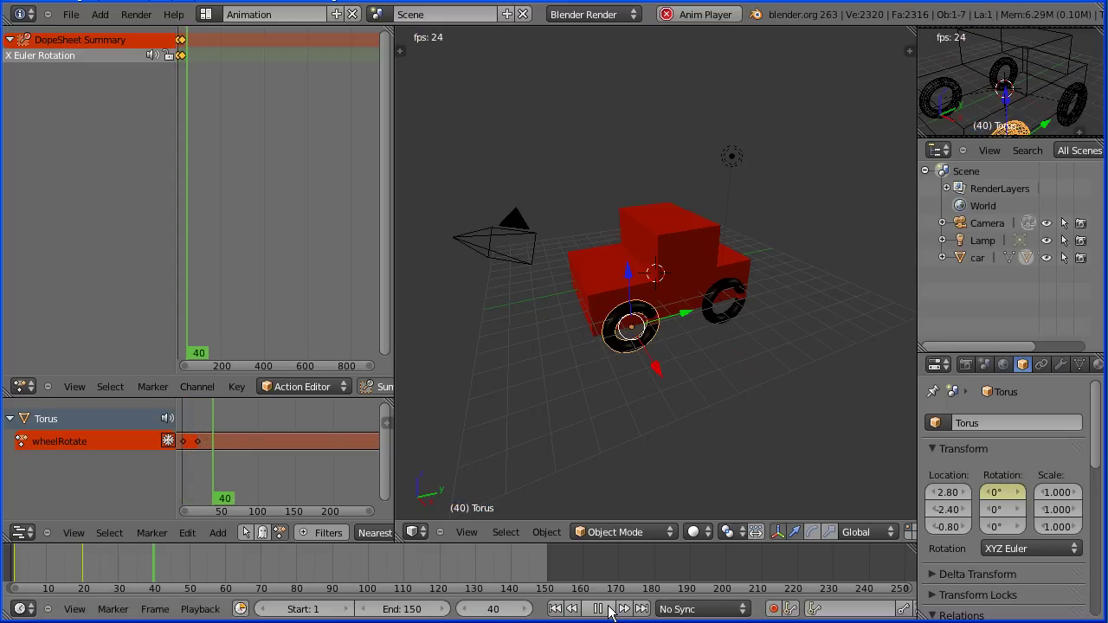
click(606, 610)
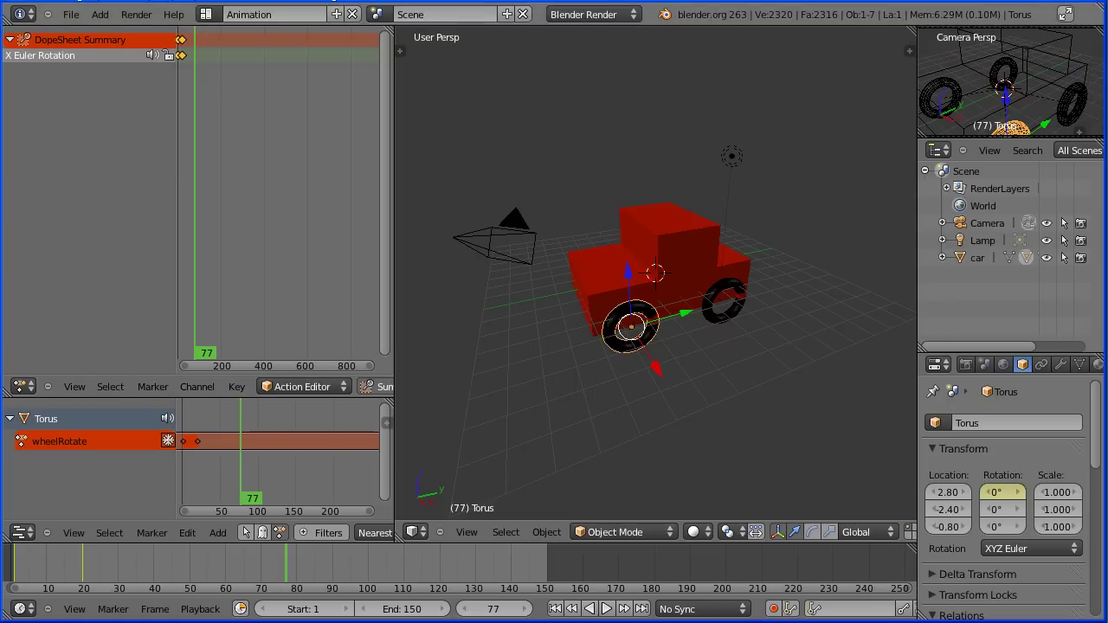
- Push the wheelRotate action down into an NLA strip and enlarge the NLA editor with its sidebar
click(168, 442)
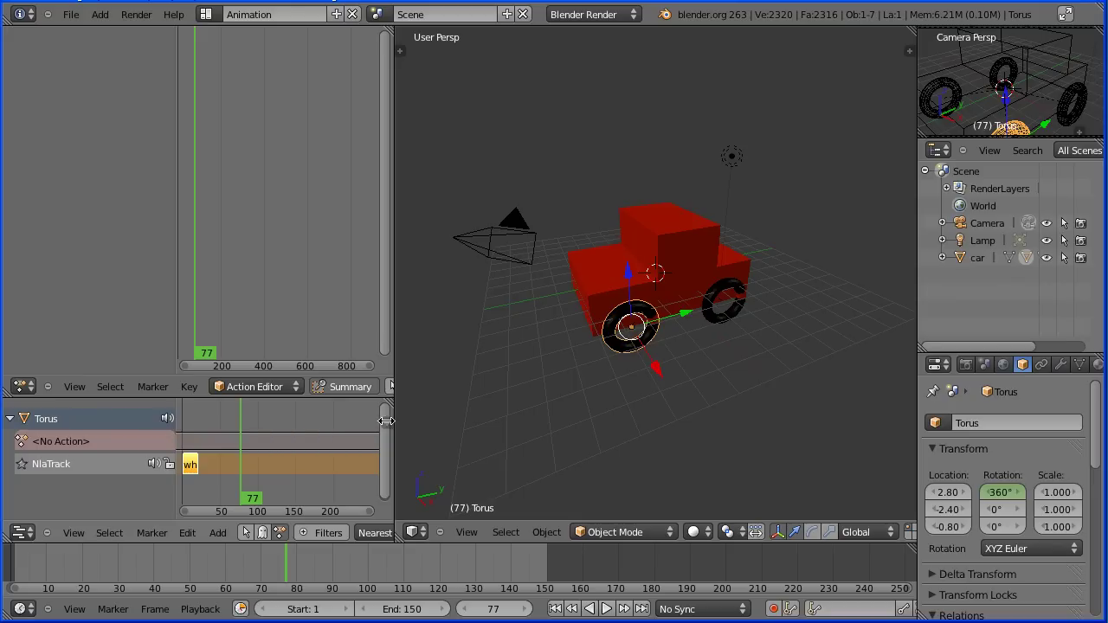
key(n)
drag(321, 383, 317, 303)
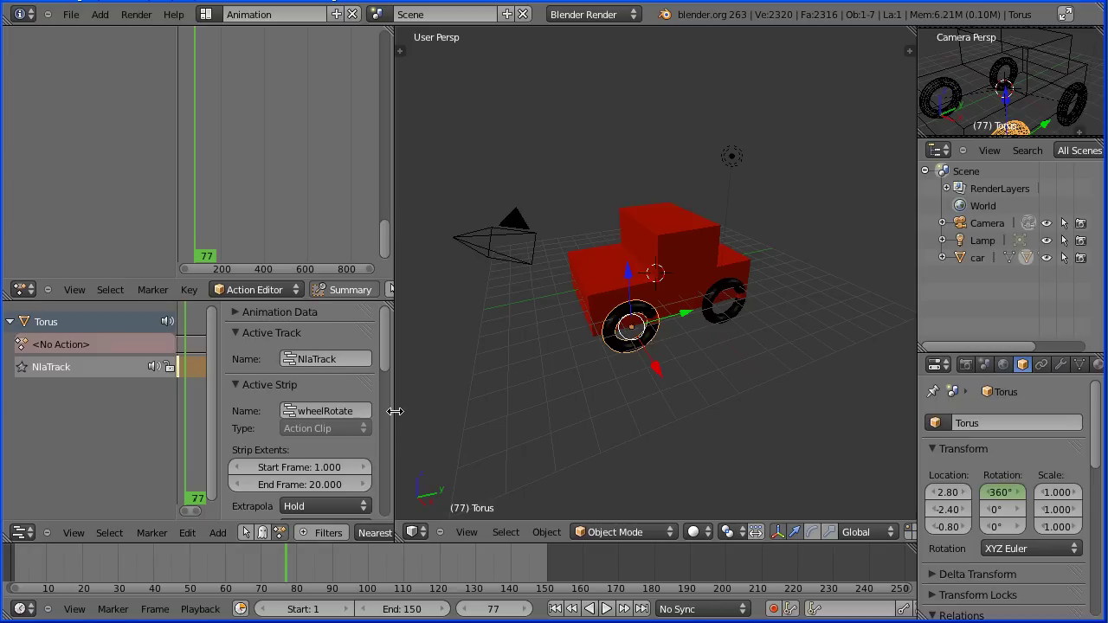
drag(394, 414, 559, 422)
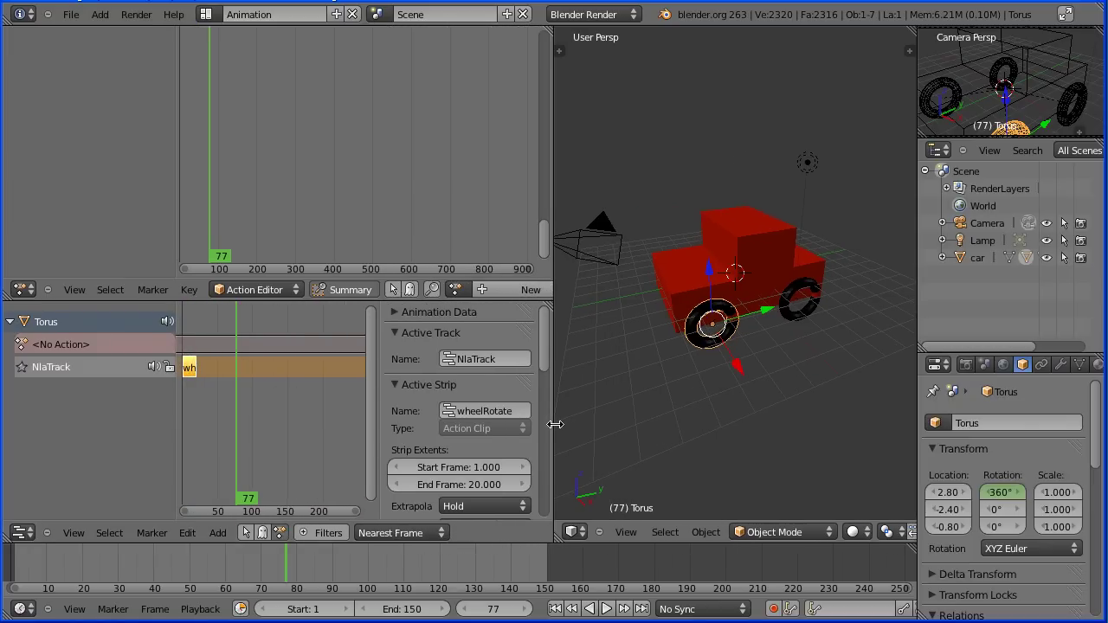
drag(546, 346, 549, 454)
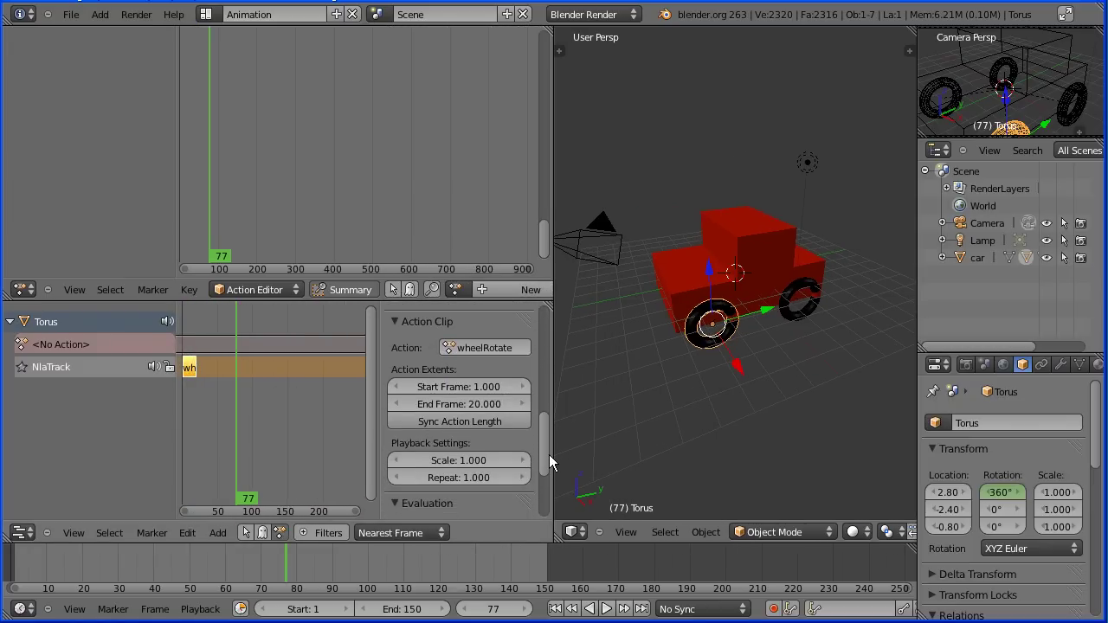
- Set the wheelRotate strip's Repeat to 8 and play to preview the wheel spinning
click(476, 479)
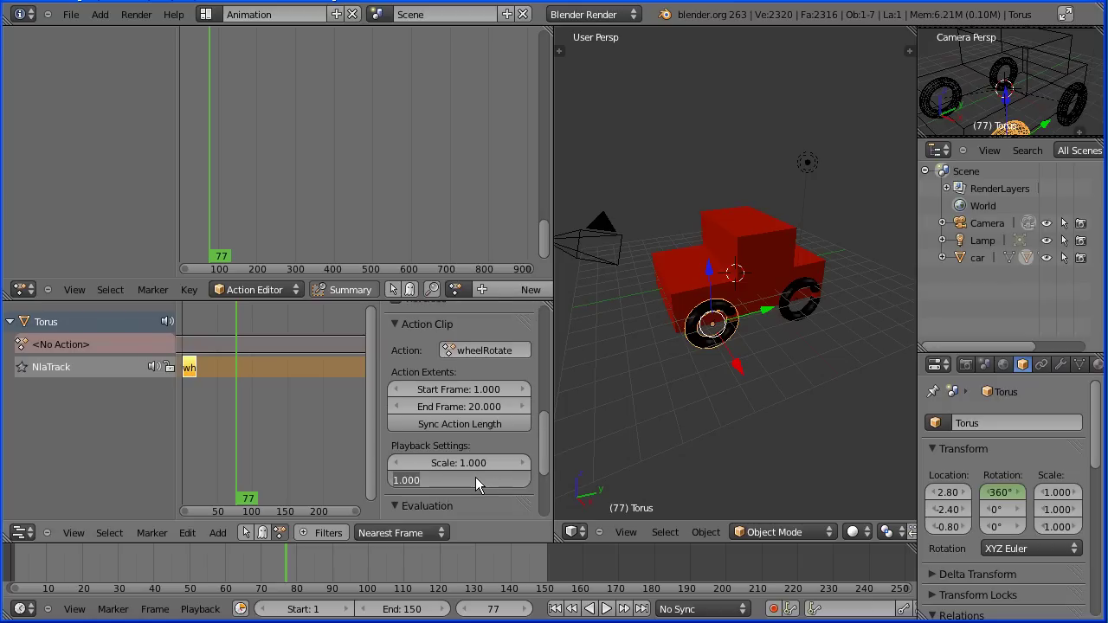
text(8)
key(Return)
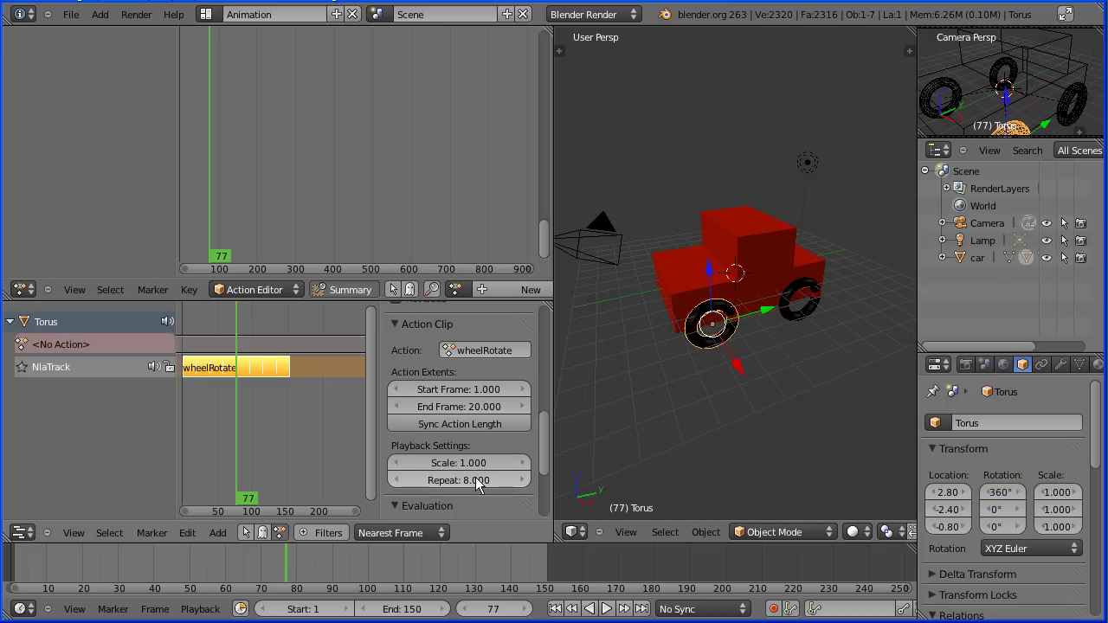
click(607, 611)
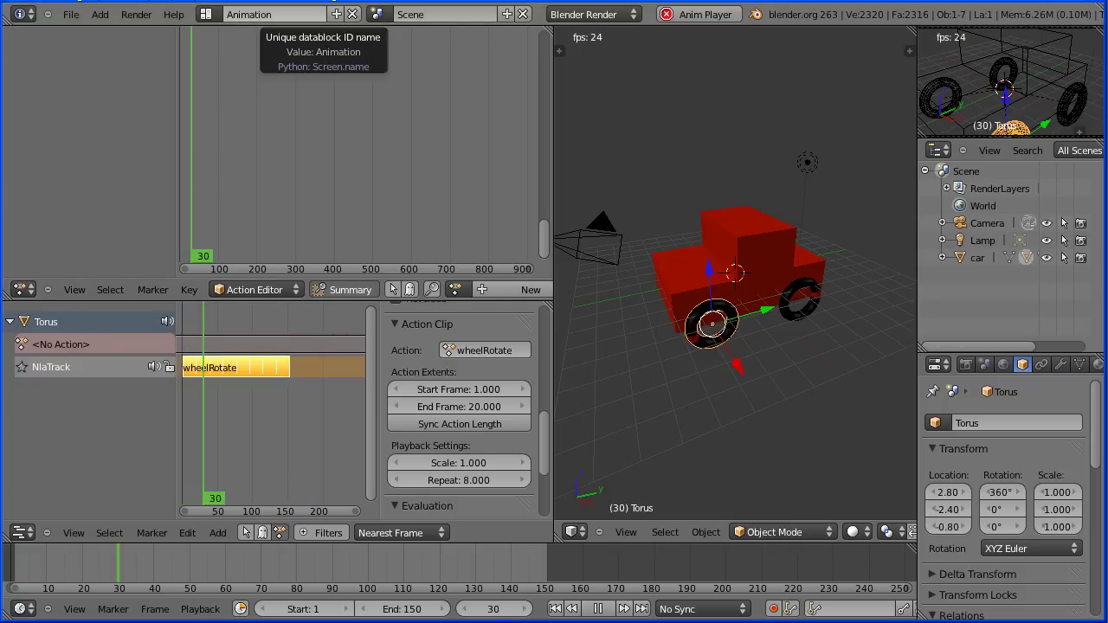
- Stop playback, then assign wheelRotate to back wheel Torus.004 and push it into an NLA track
key(Escape)
right_click(788, 310)
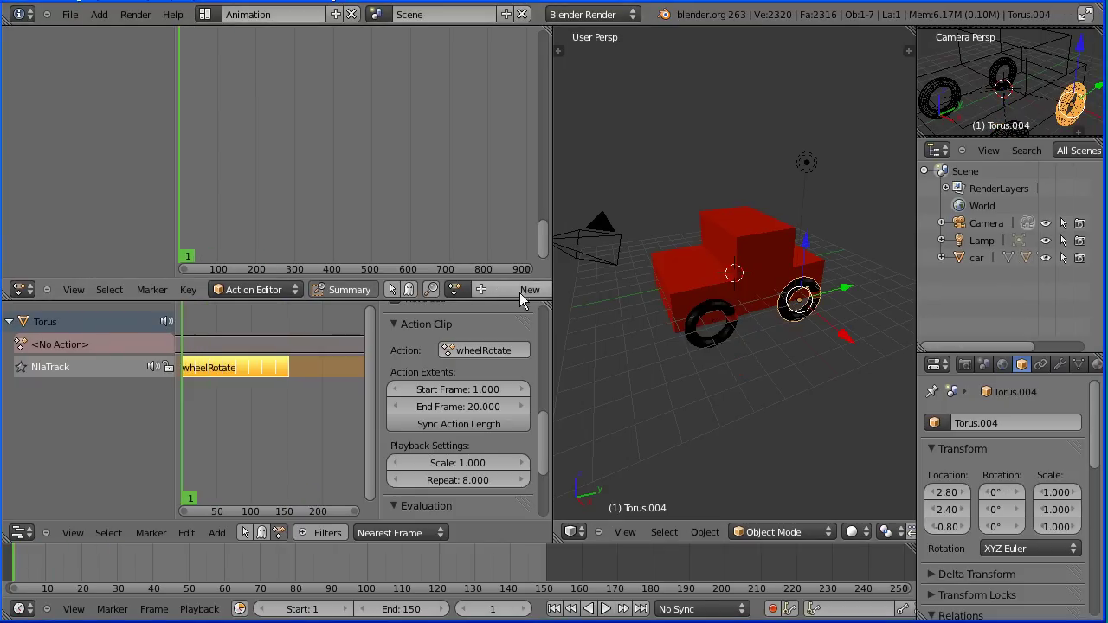
click(459, 290)
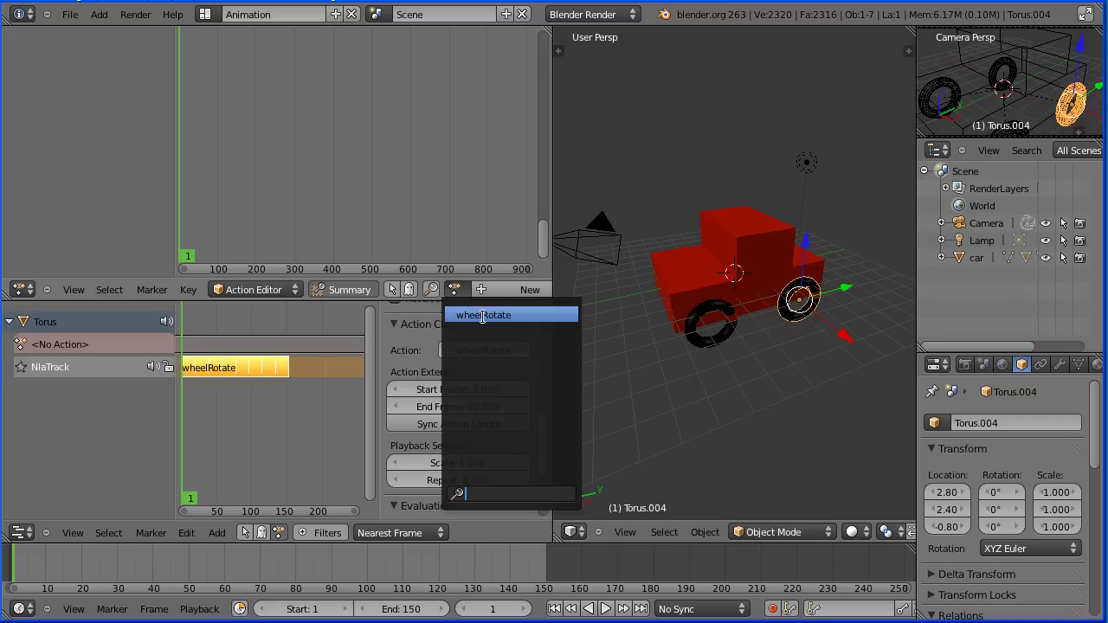
click(483, 316)
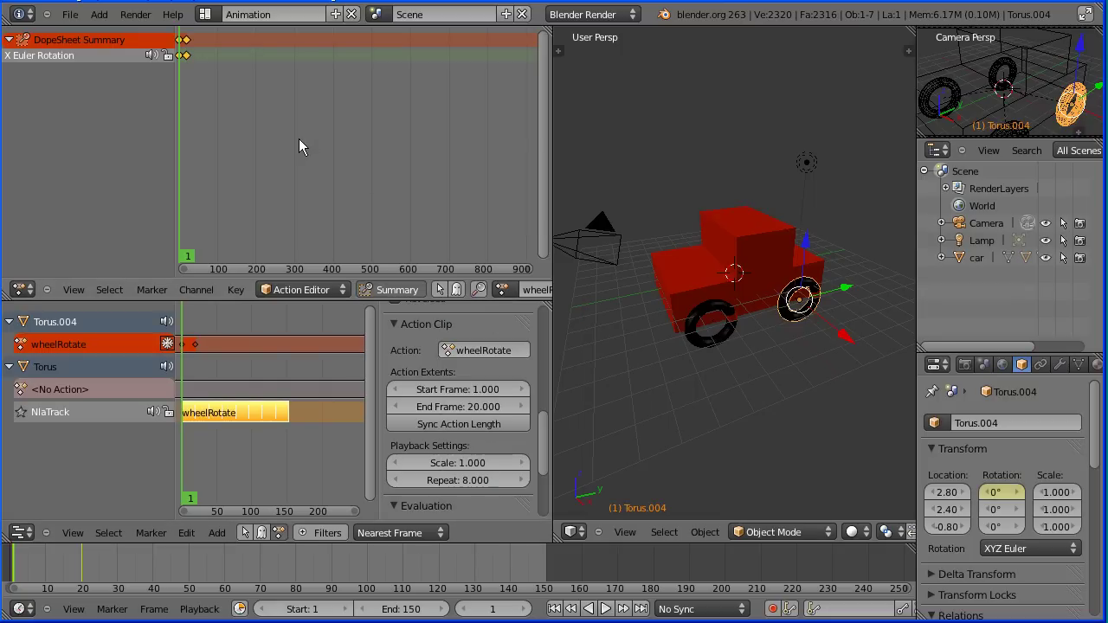
click(168, 346)
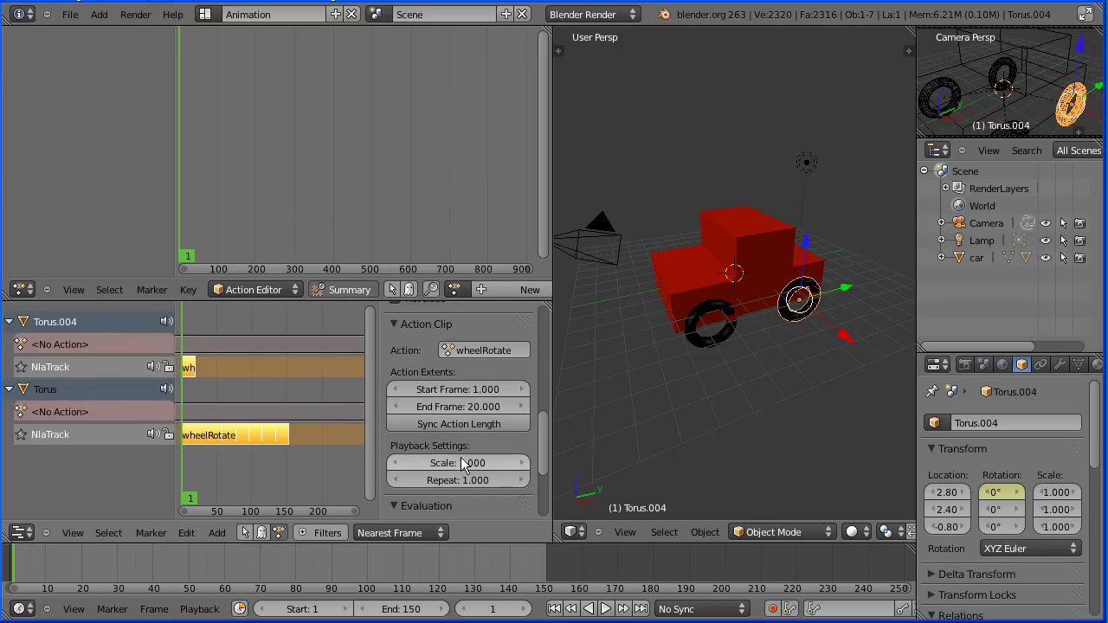
- Set Torus.004's wheelRotate strip to repeat 8 times and orbit toward the other wheels
click(481, 482)
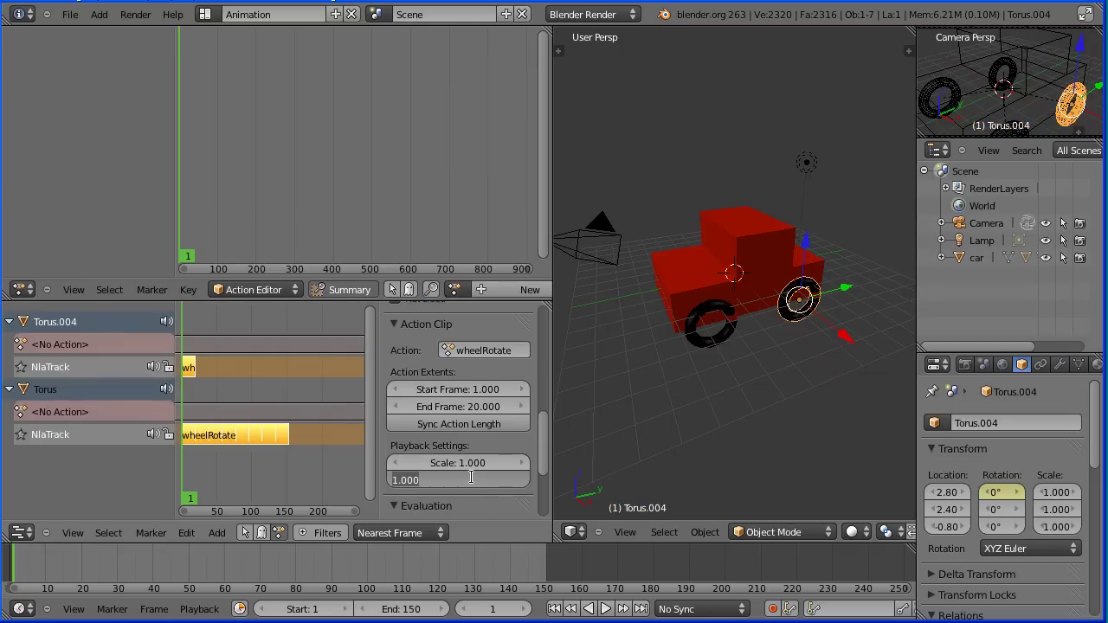
text(8)
key(Return)
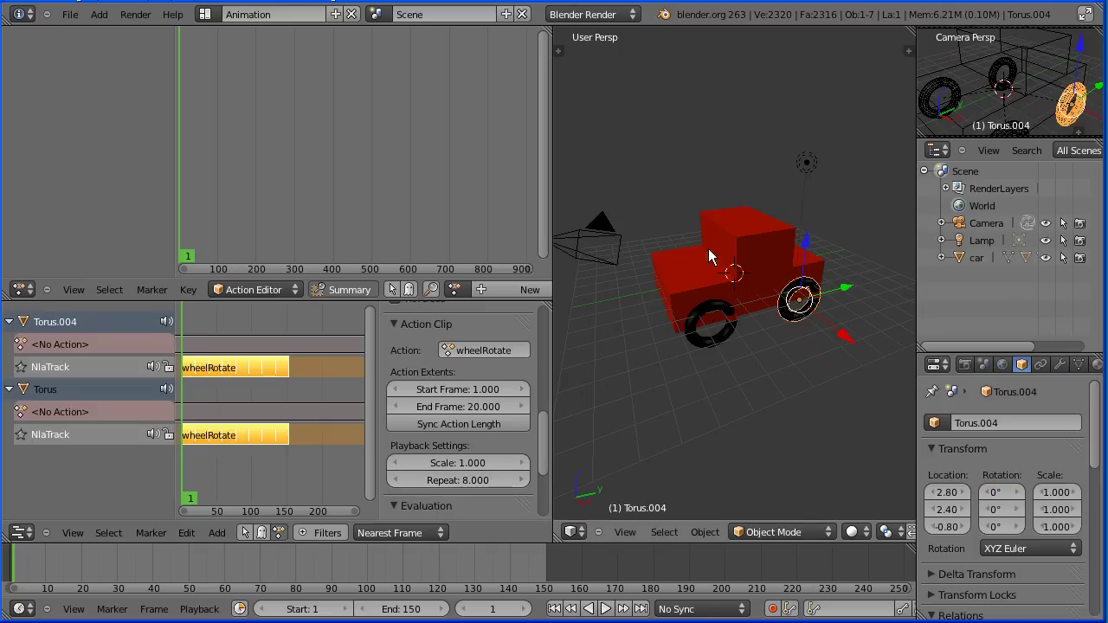
middle_drag(608, 323, 740, 329)
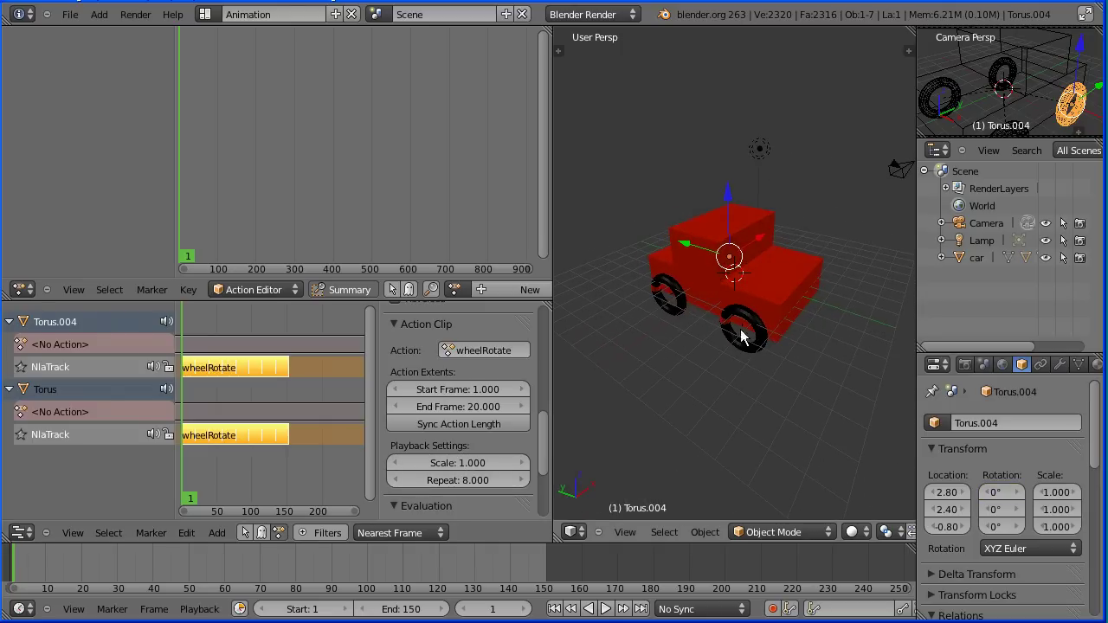
- Assign the wheelRotate action to front-left wheel Torus.002 and push it into an NLA track
right_click(682, 309)
click(454, 289)
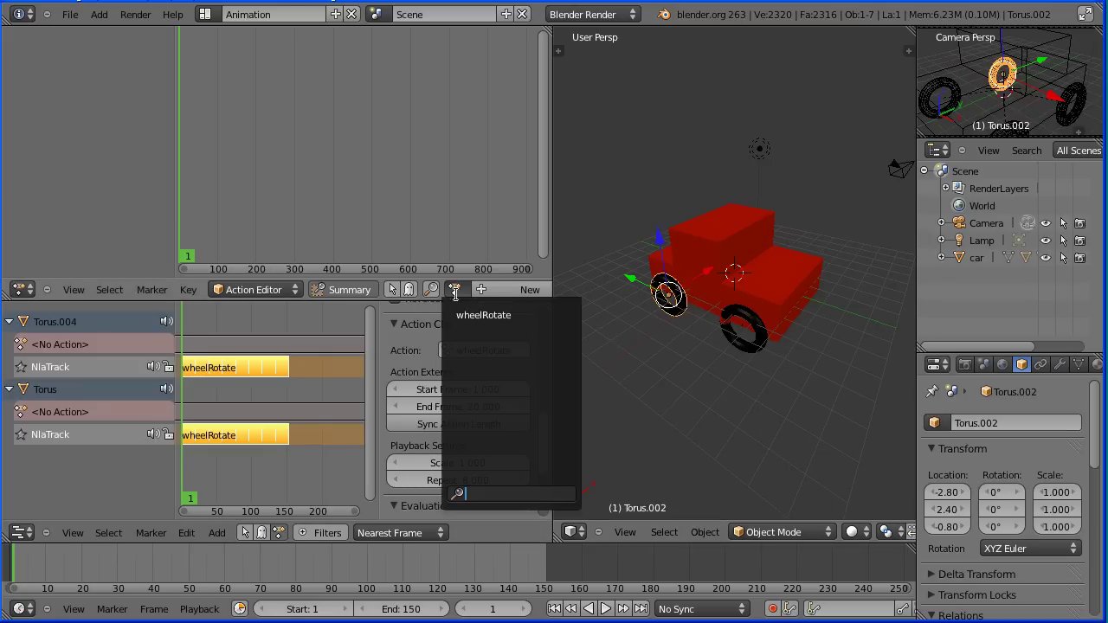
click(482, 314)
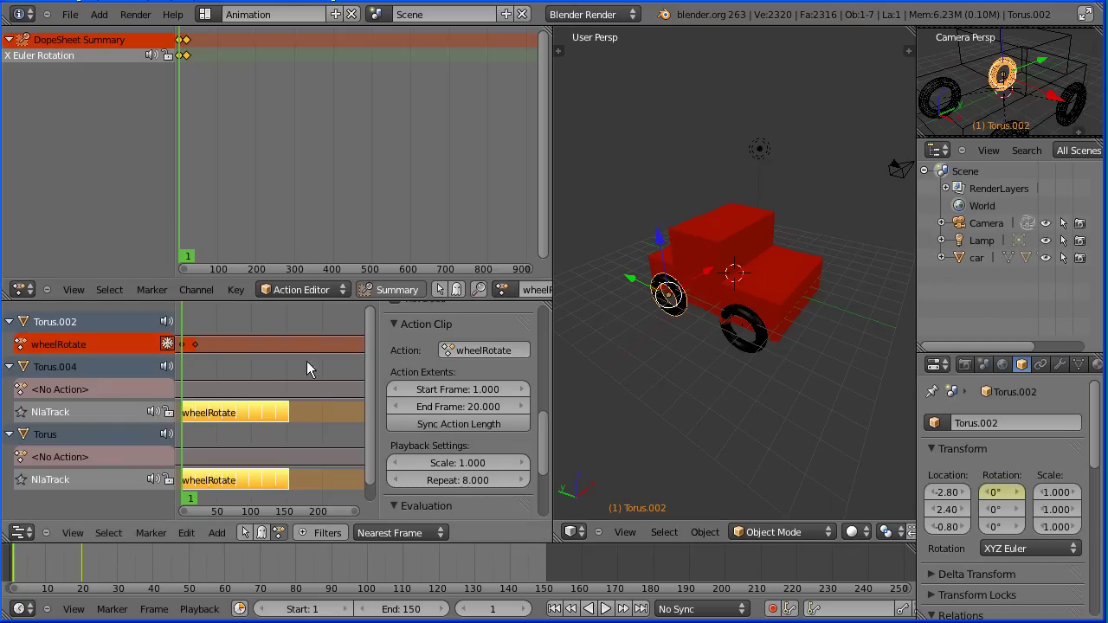
click(168, 345)
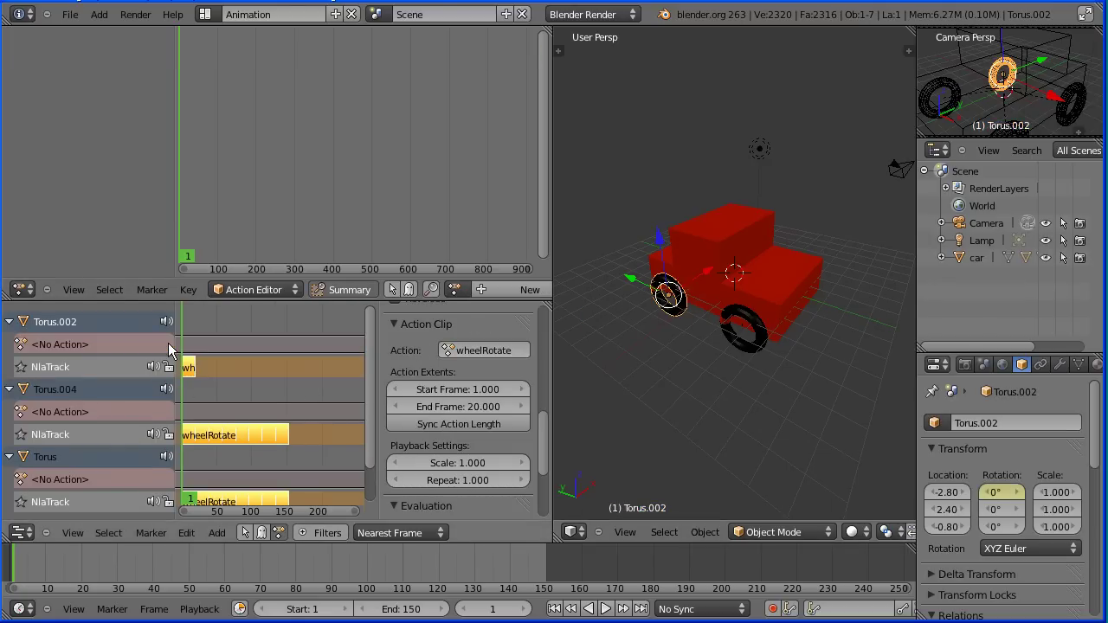
- Set Torus.002's strip Repeat to 8, then select the remaining wheel Torus.001
click(475, 483)
text(8)
key(Return)
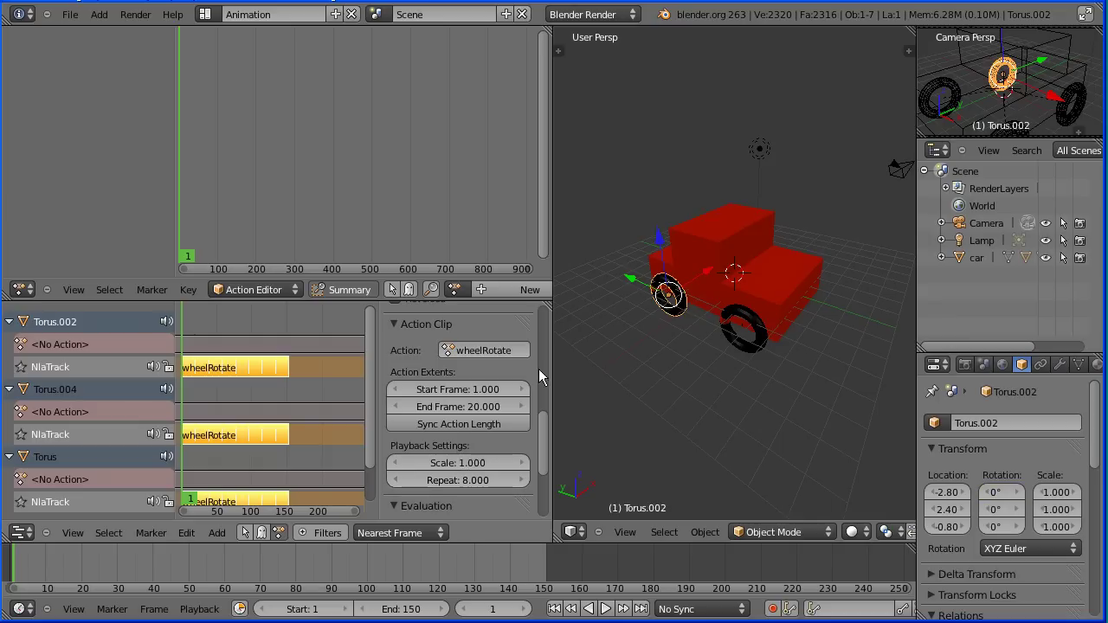
right_click(759, 345)
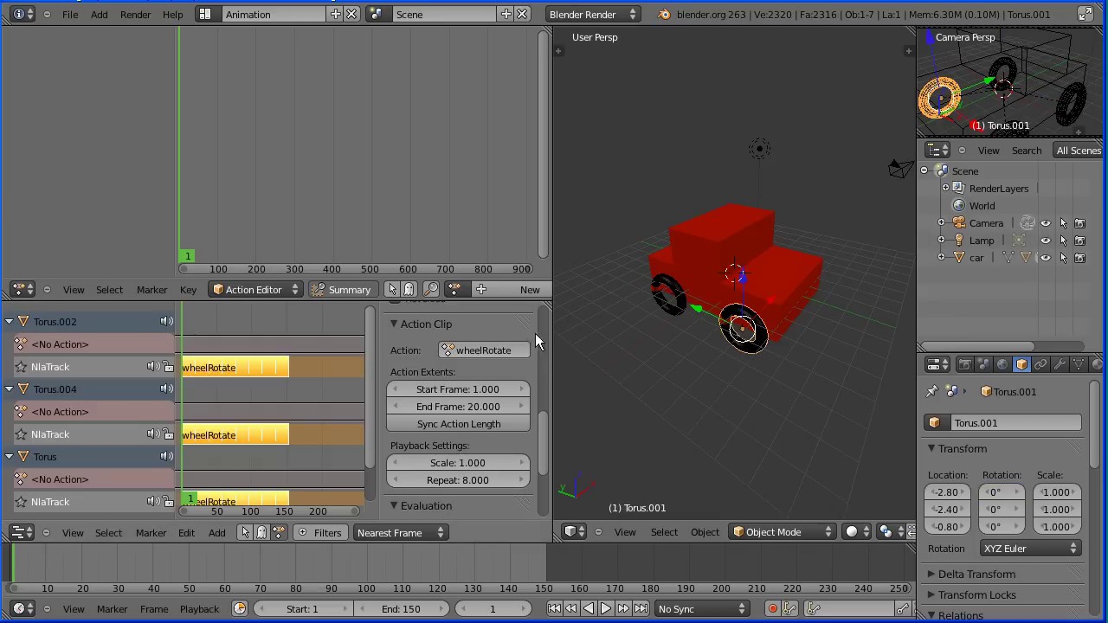
- Assign wheelRotate to Torus.001, push it down, and set the new strip's Repeat to 8
click(452, 289)
click(476, 314)
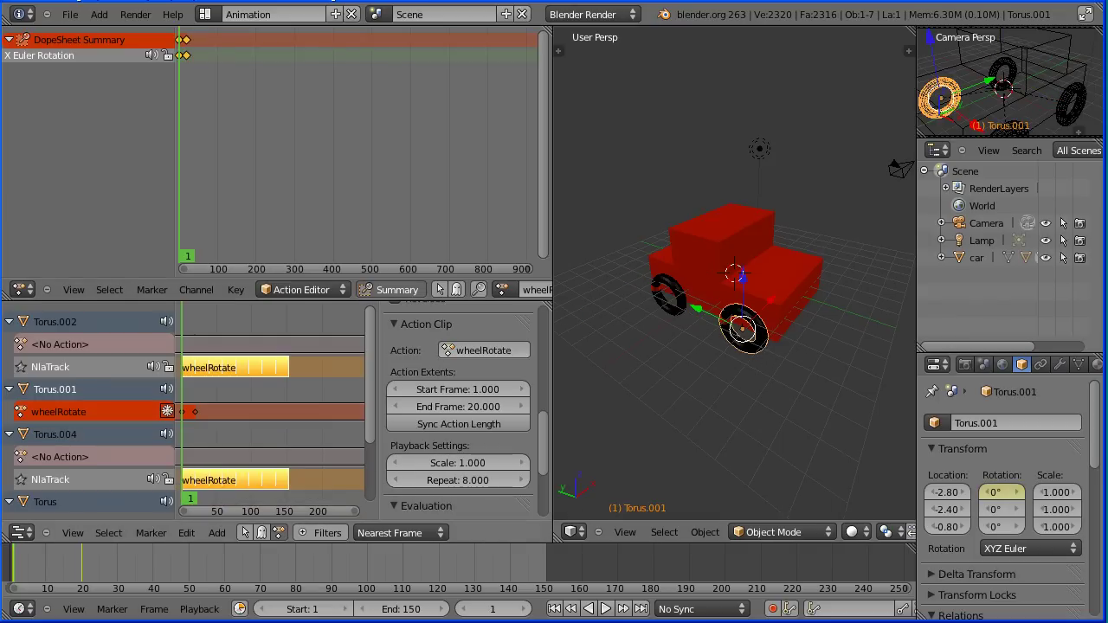
click(167, 412)
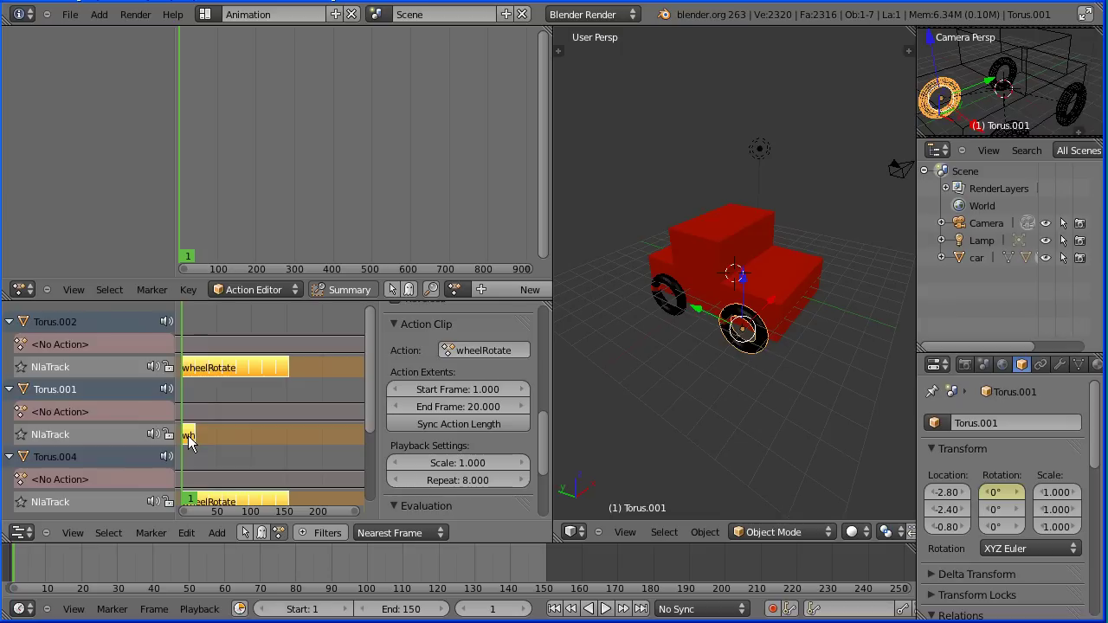
click(188, 442)
click(452, 481)
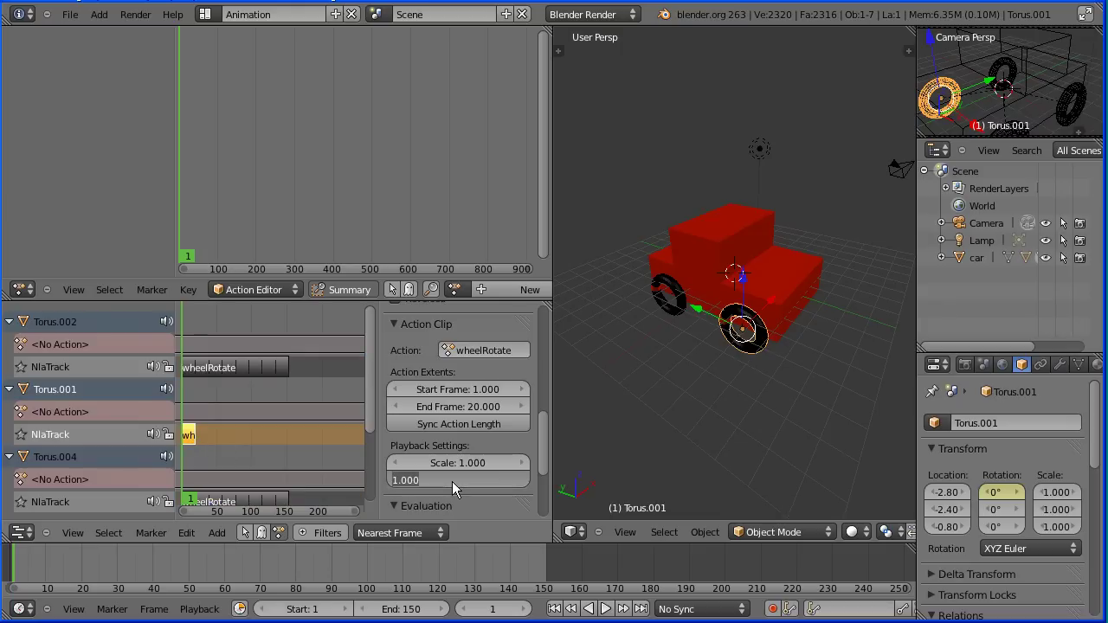
text(8)
key(Return)
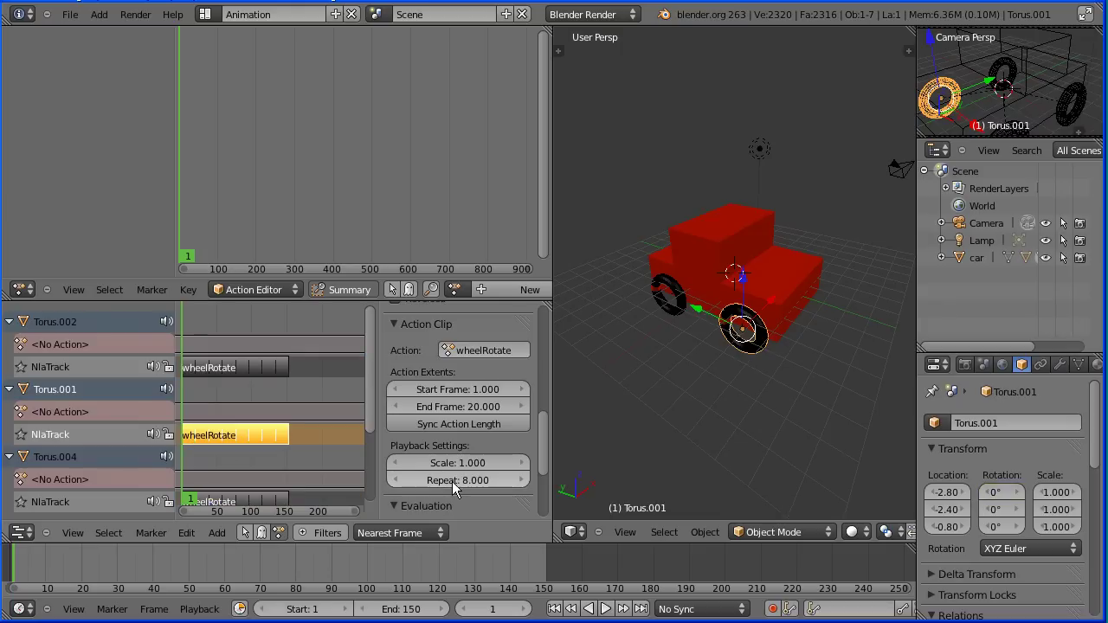
- Play the animation from a low angle to check all four wheels spin, stopping at frame 108
click(605, 609)
middle_drag(671, 415, 685, 336)
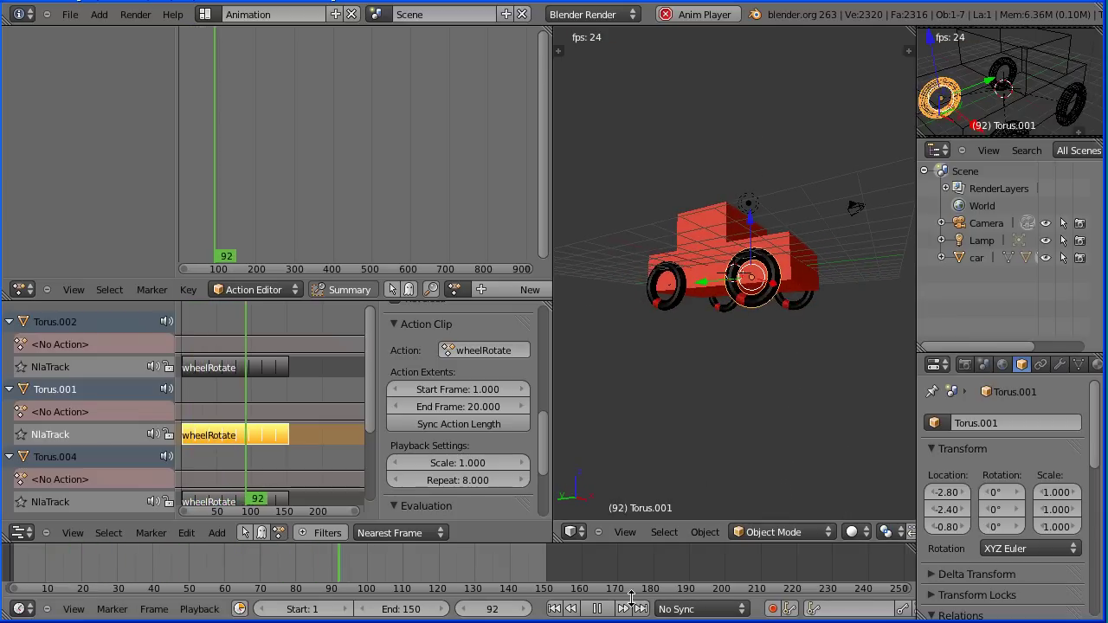
click(598, 610)
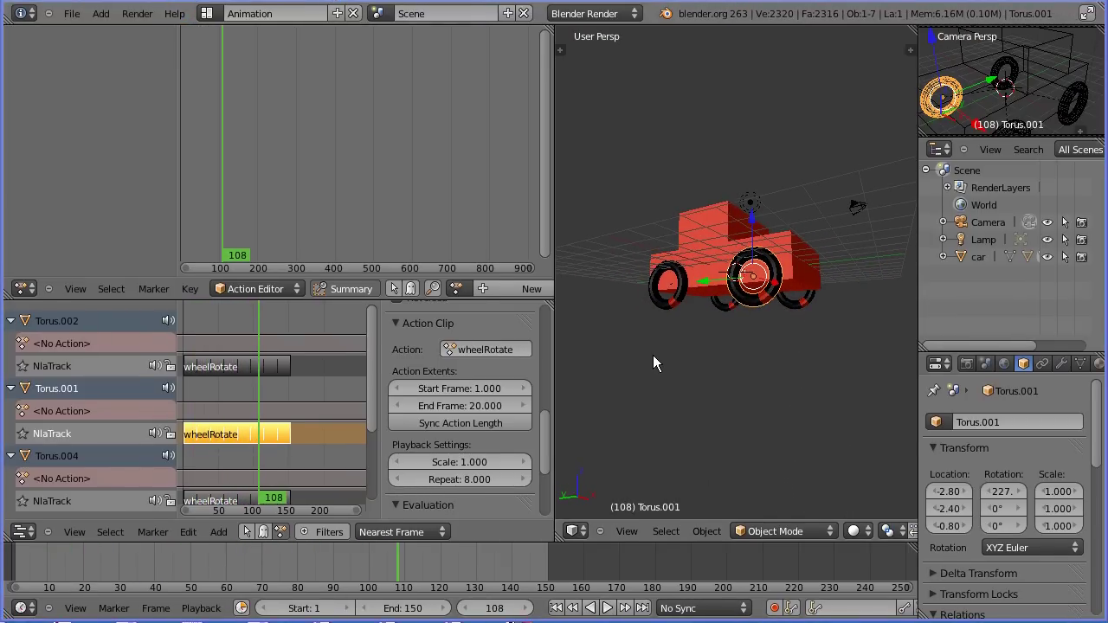
- Enlarge the 3D view, then orbit and zoom out to a level side view of the car
drag(555, 371, 300, 367)
middle_drag(486, 368, 606, 355)
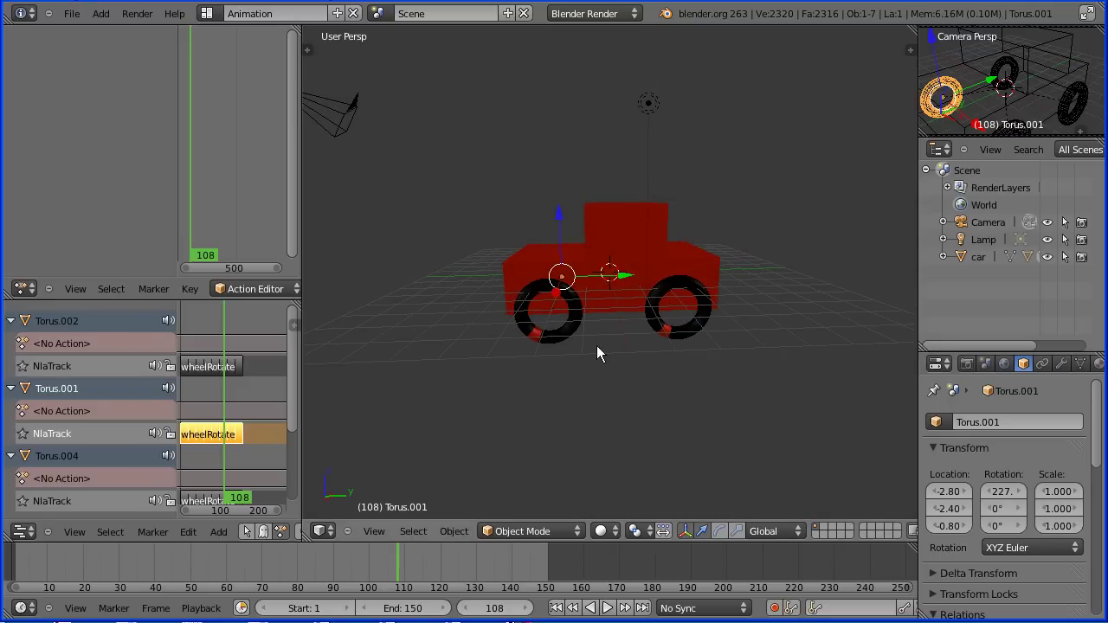
scroll(631, 348, down, 3)
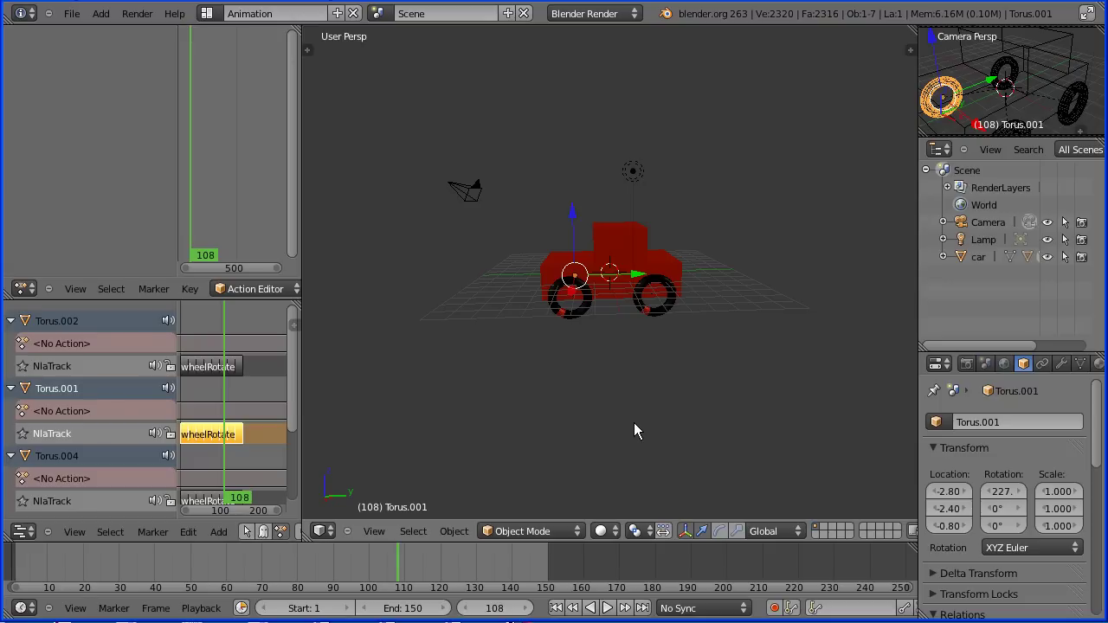
- At frame 1, move the car body to Y 14 and keyframe its Y location
click(555, 608)
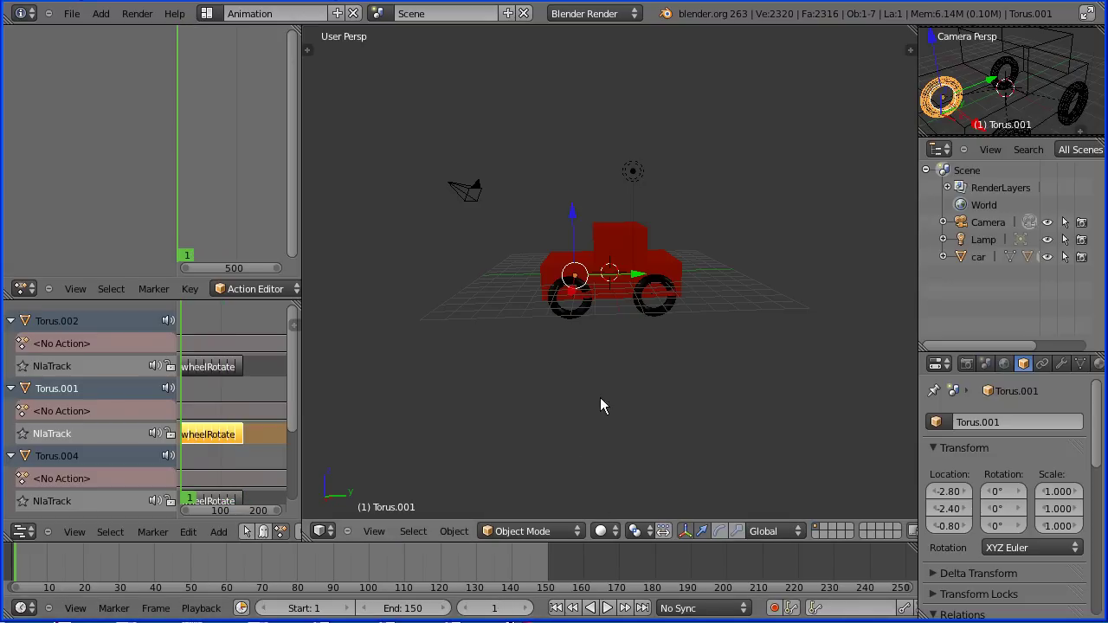
right_click(619, 243)
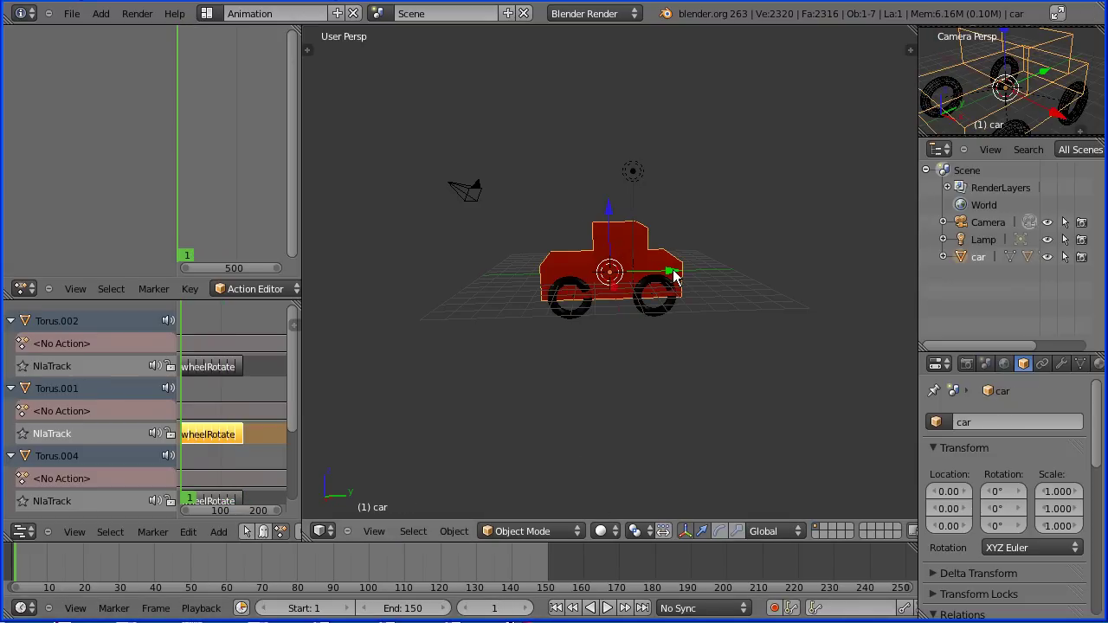
drag(676, 275, 888, 280)
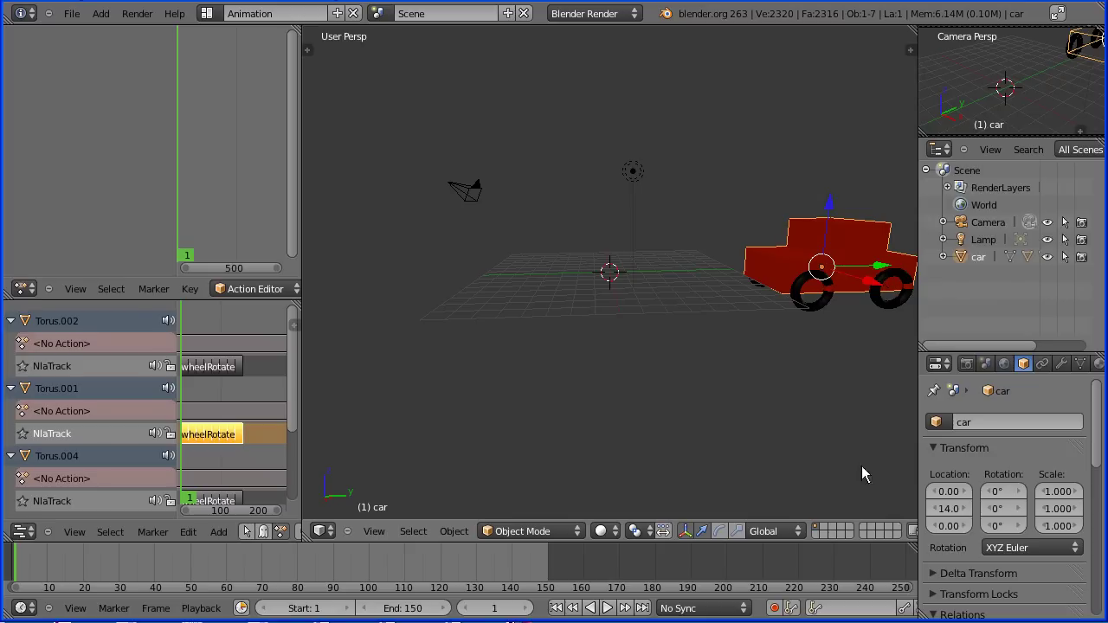
right_click(950, 511)
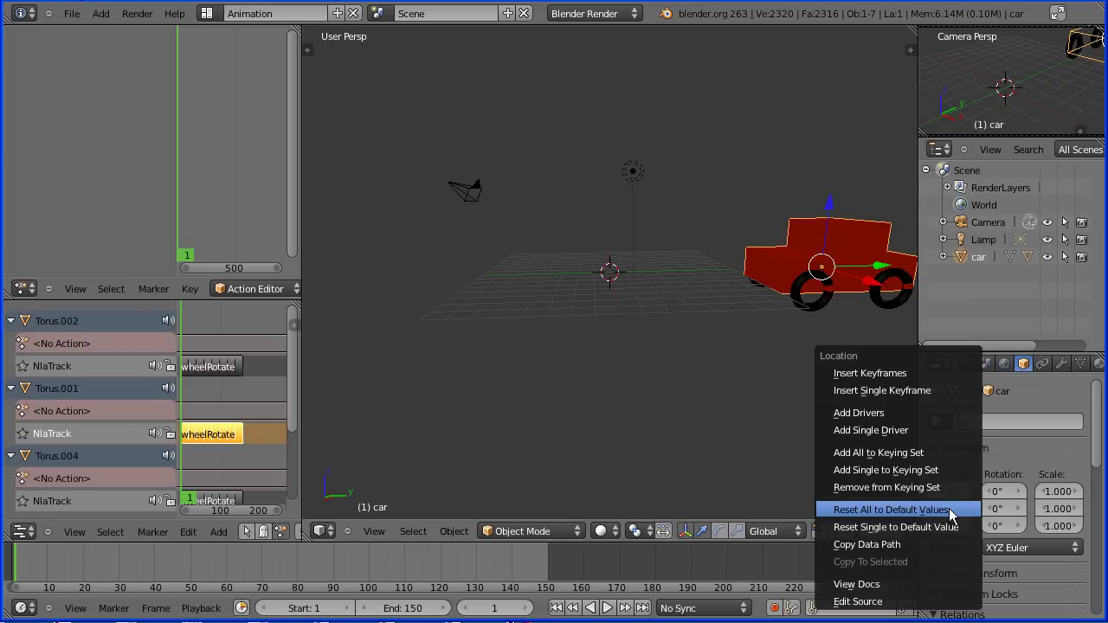
click(950, 391)
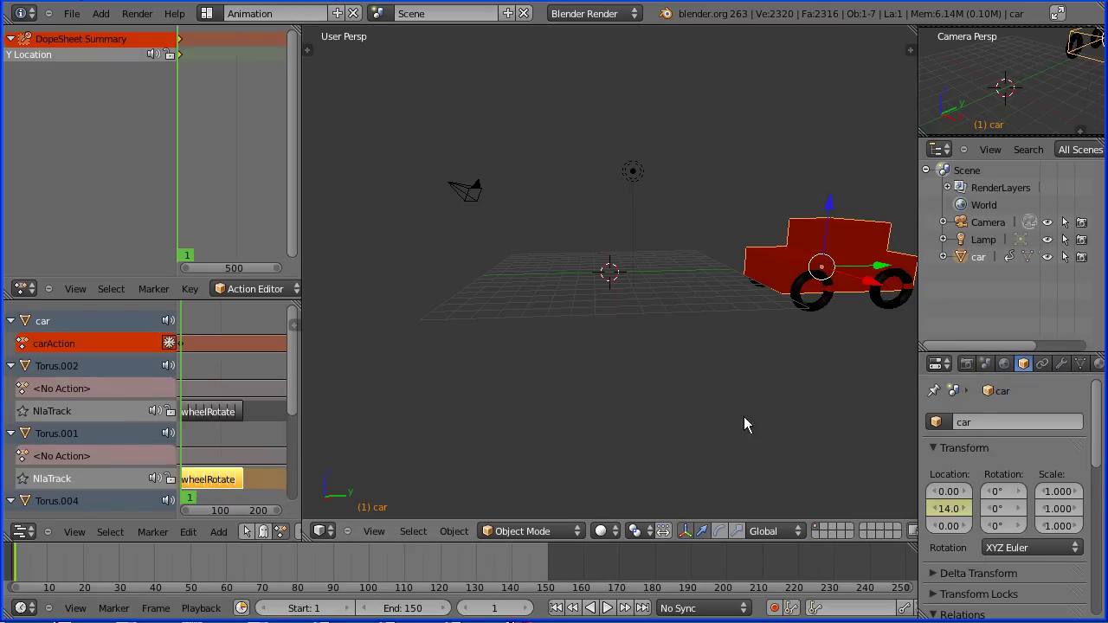
- At frame 150, move the car to Y -12.1 and keyframe its Y location
click(643, 608)
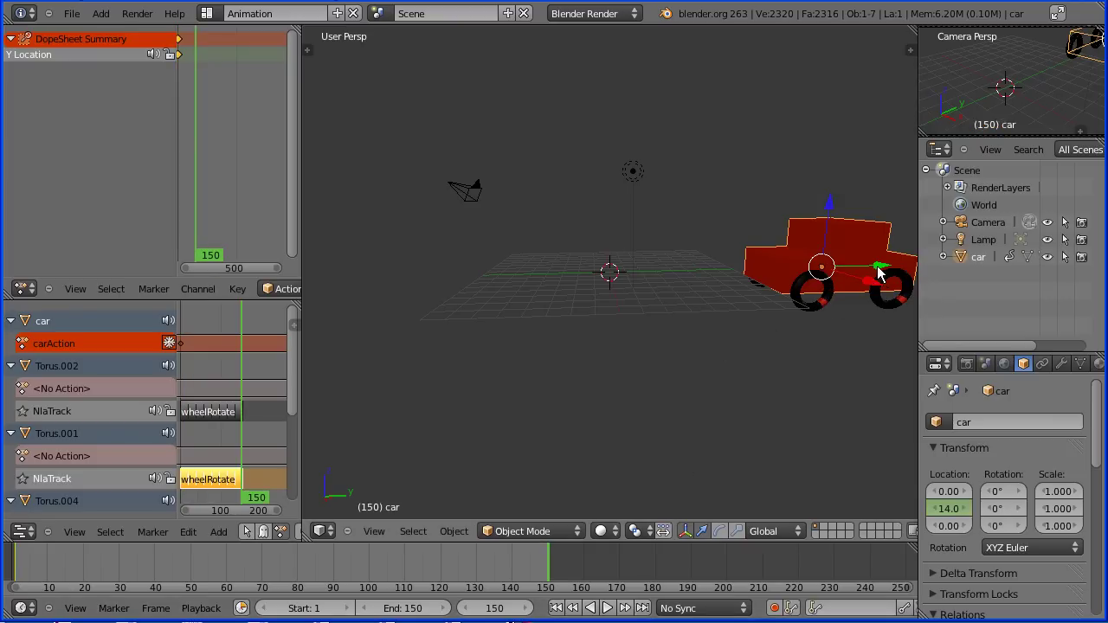
drag(882, 271, 477, 286)
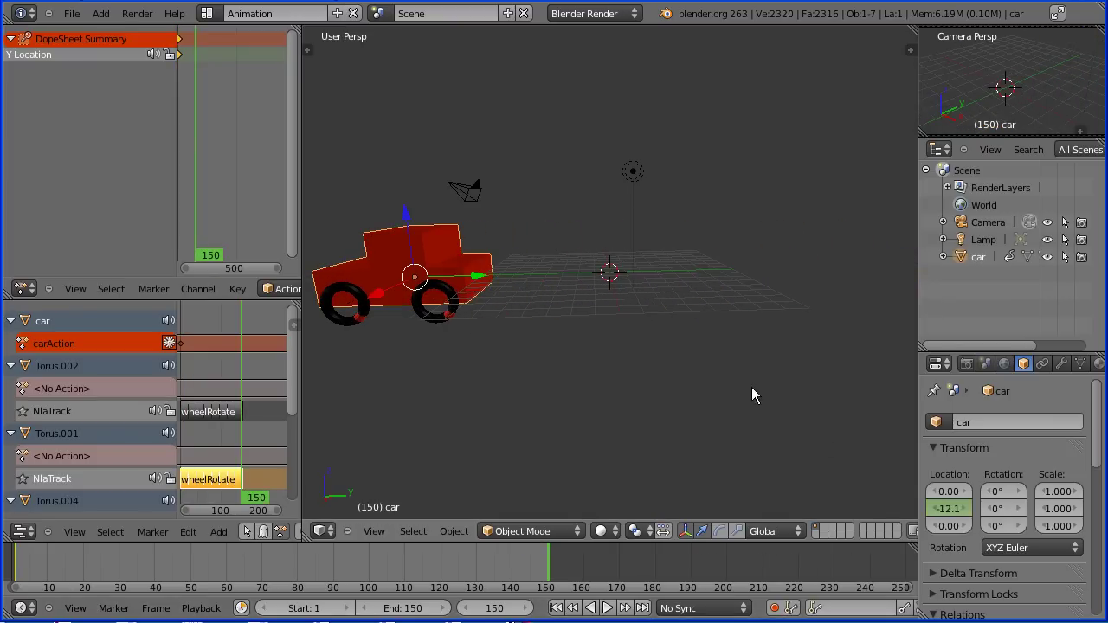
right_click(953, 513)
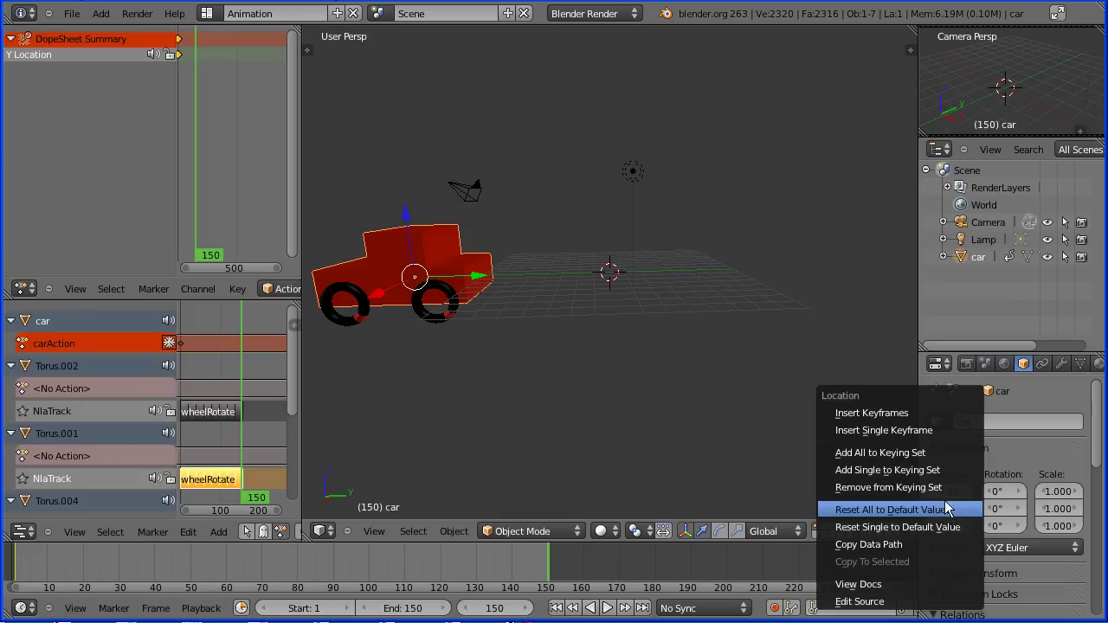
click(945, 430)
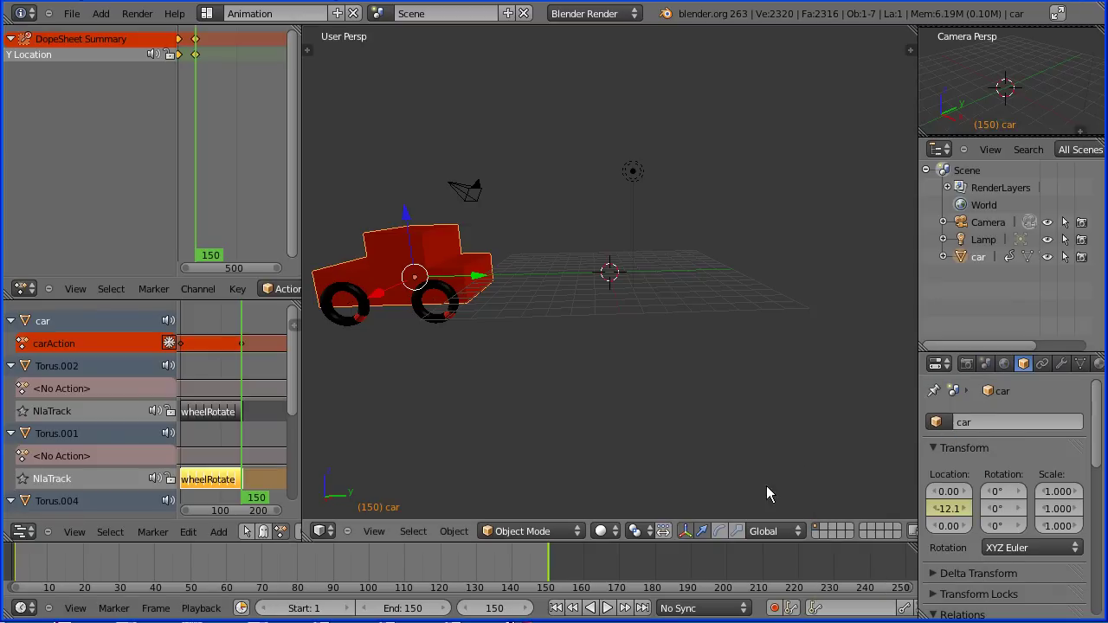
- Preview the drive, switch the car's keyframes to Linear interpolation, and replay to confirm constant speed
click(609, 608)
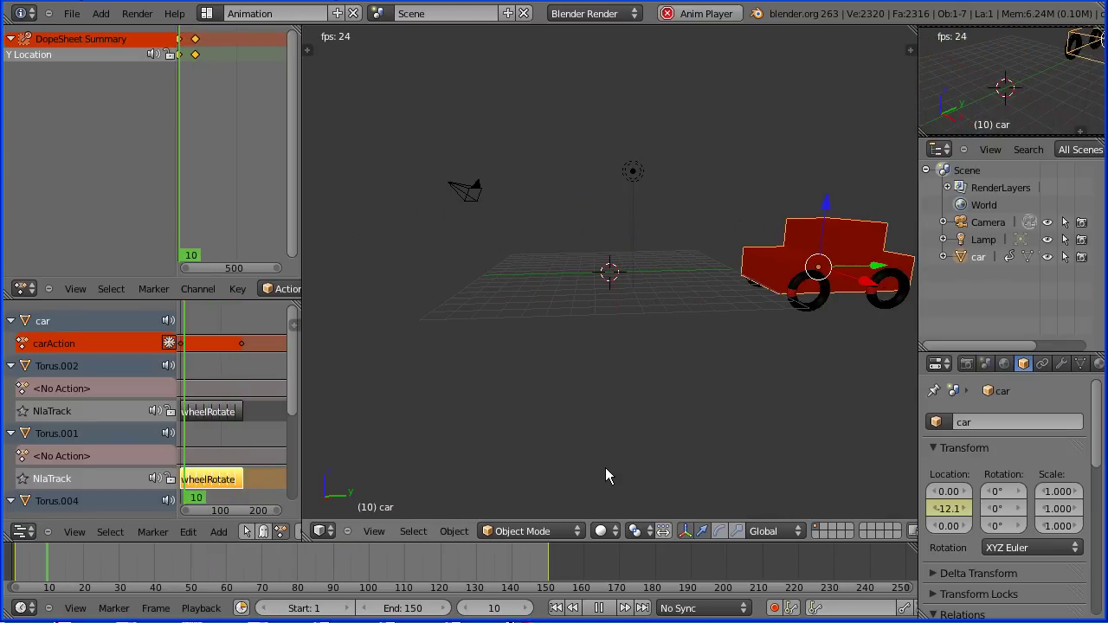
click(600, 608)
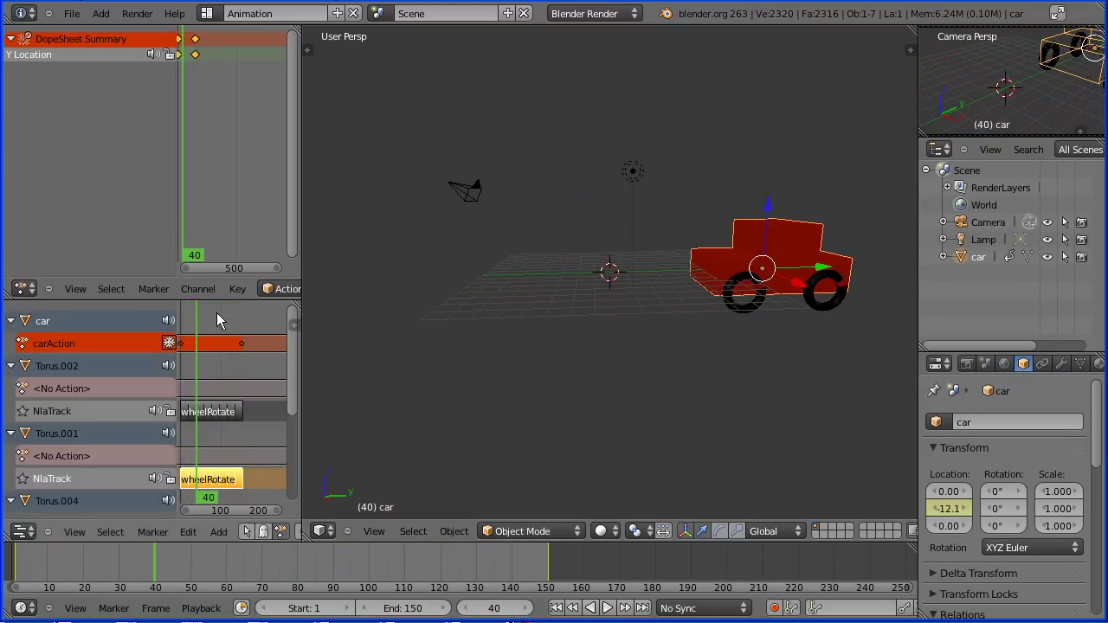
click(237, 290)
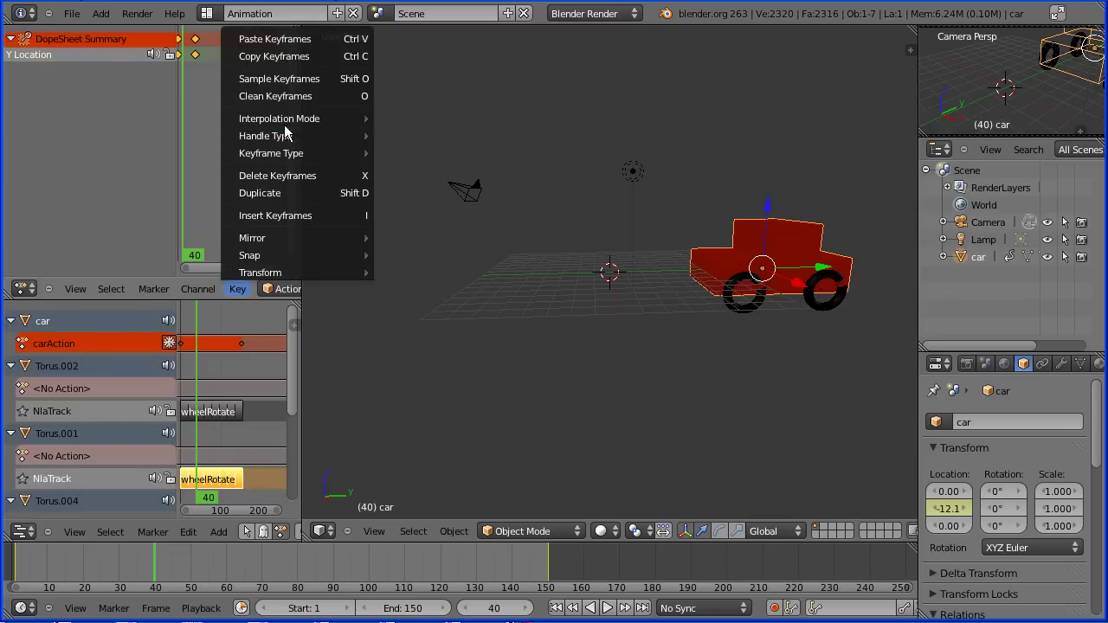
mouse_move(293, 121)
click(423, 131)
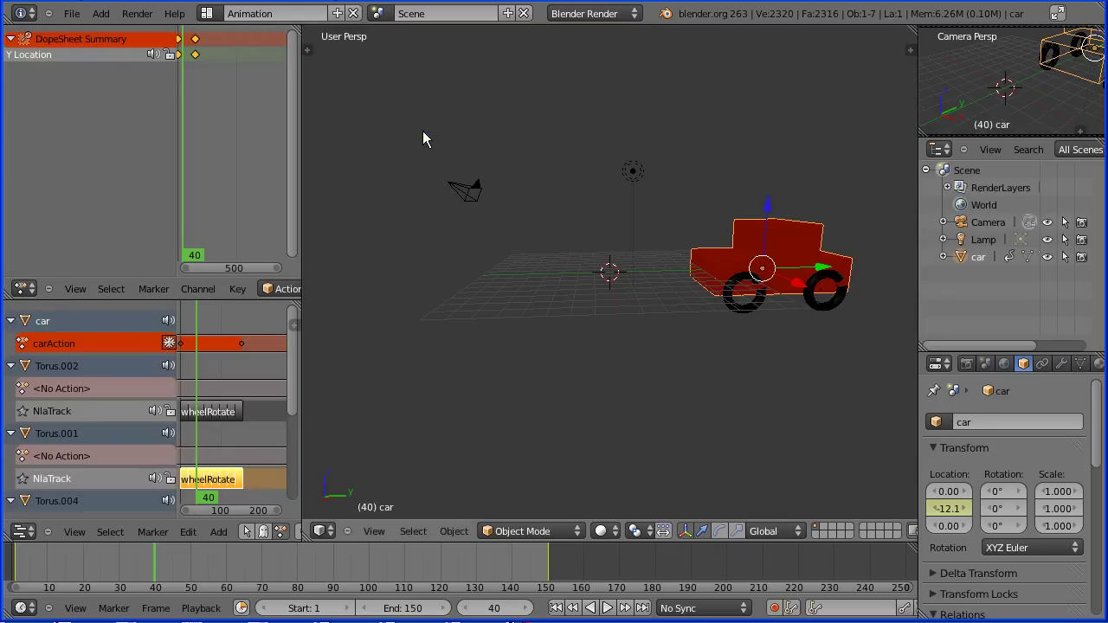
click(604, 606)
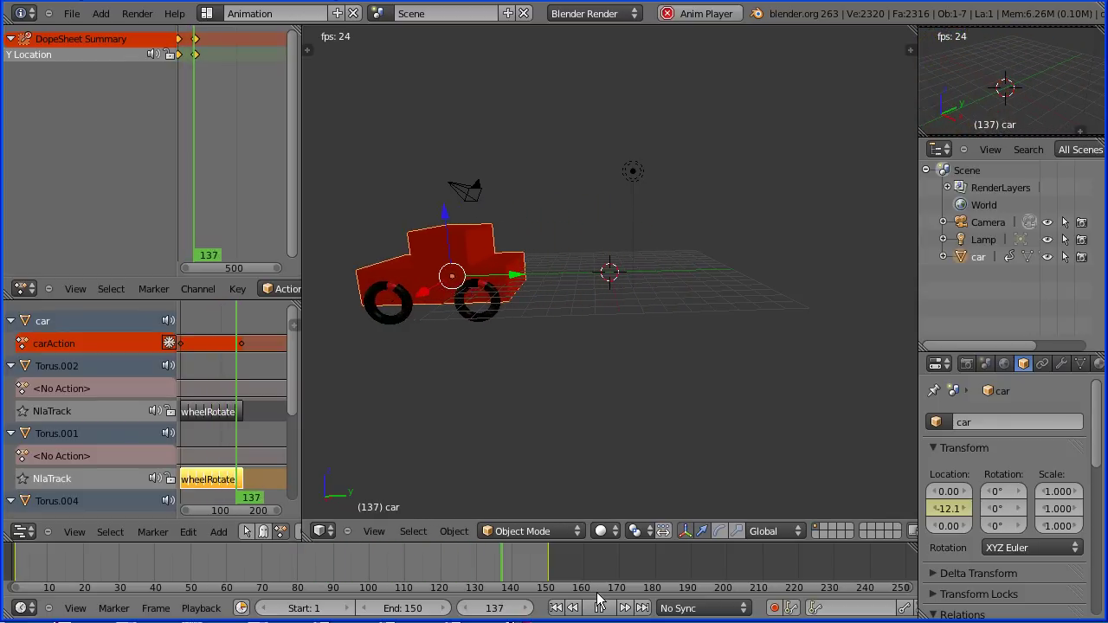
click(599, 608)
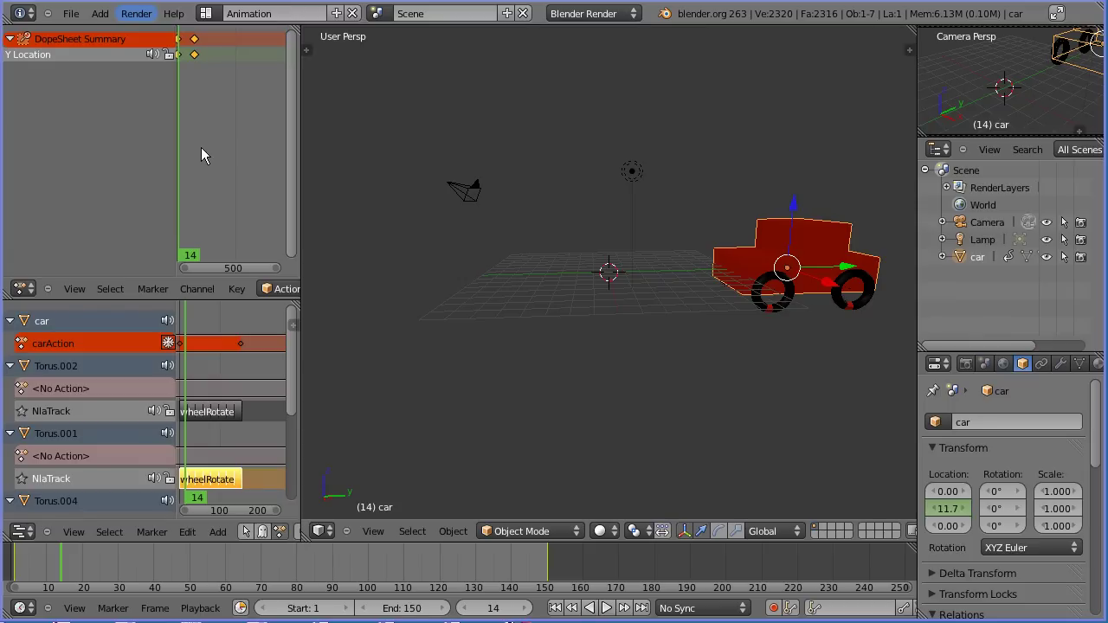
- Slide the car's final keyframes from frame 150 to 100 and set the scene end frame to 100
middle_drag(203, 148, 244, 148)
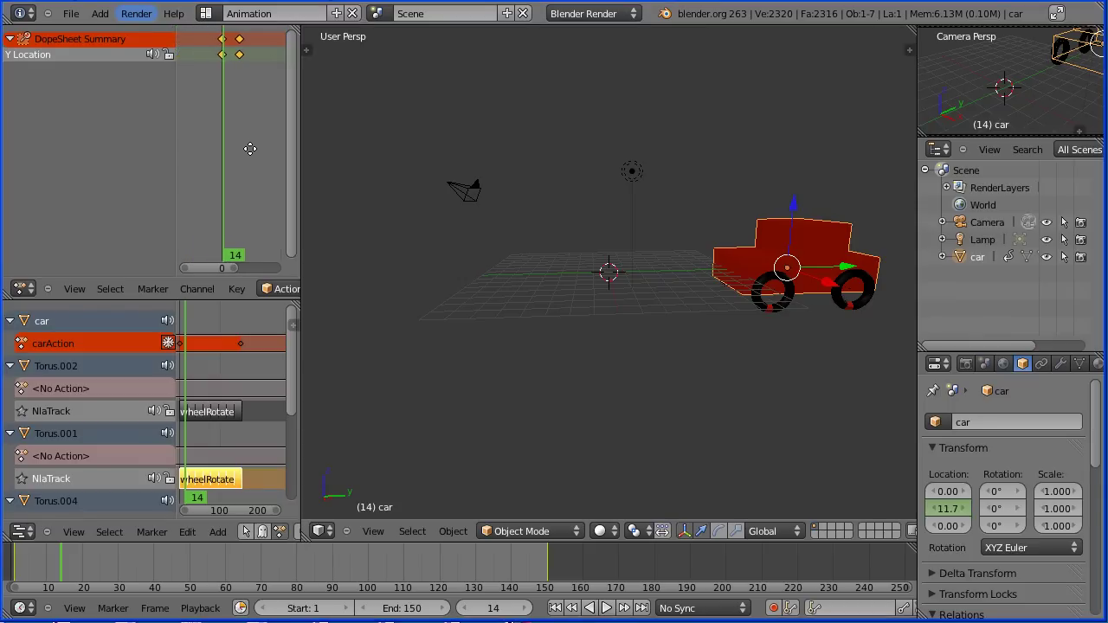
scroll(253, 164, up, 4)
scroll(252, 164, up, 5)
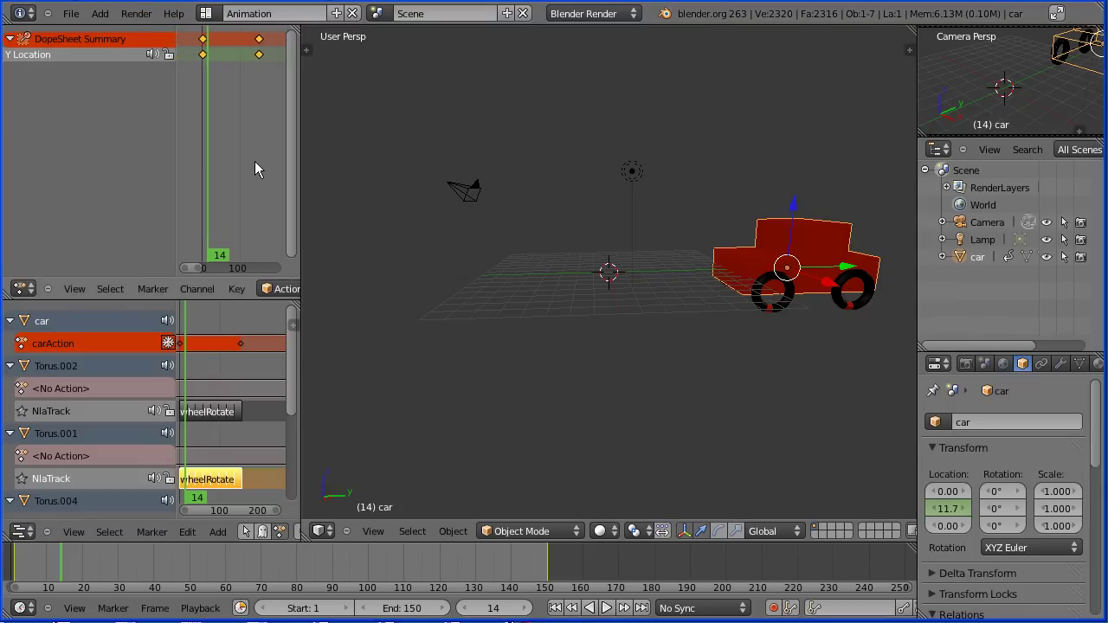
right_click(280, 39)
key(g)
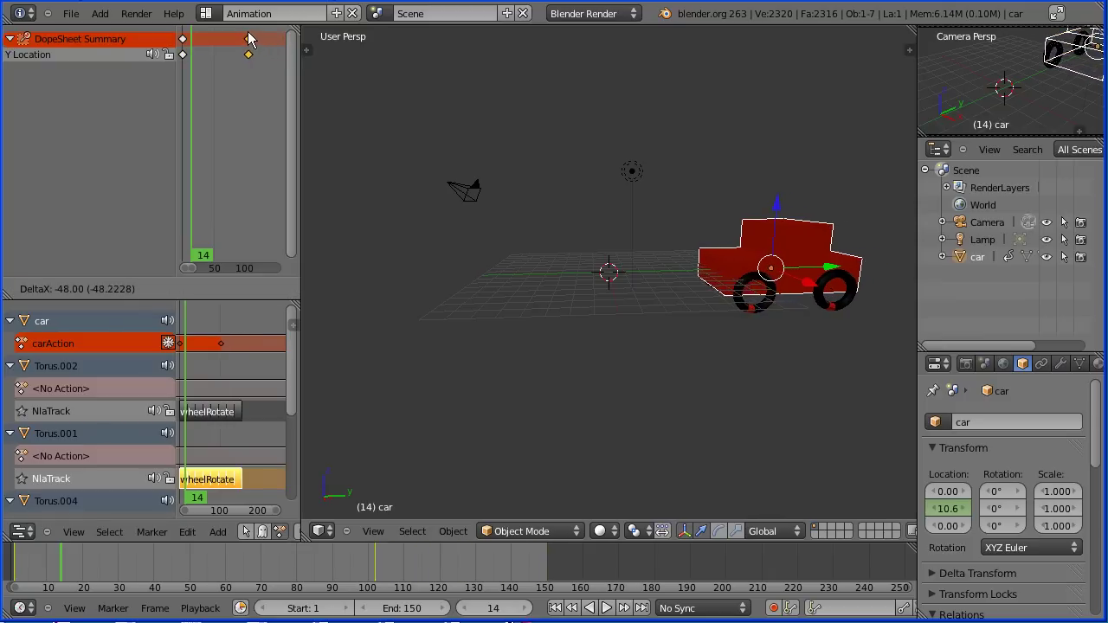
click(244, 34)
scroll(242, 123, up, 3)
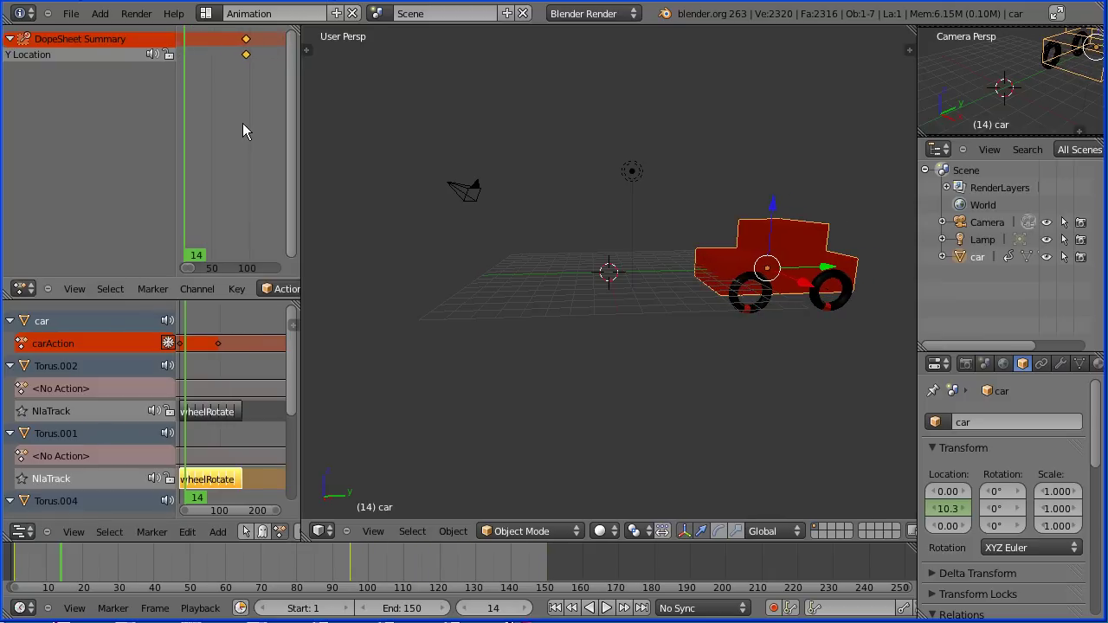
key(g)
click(259, 44)
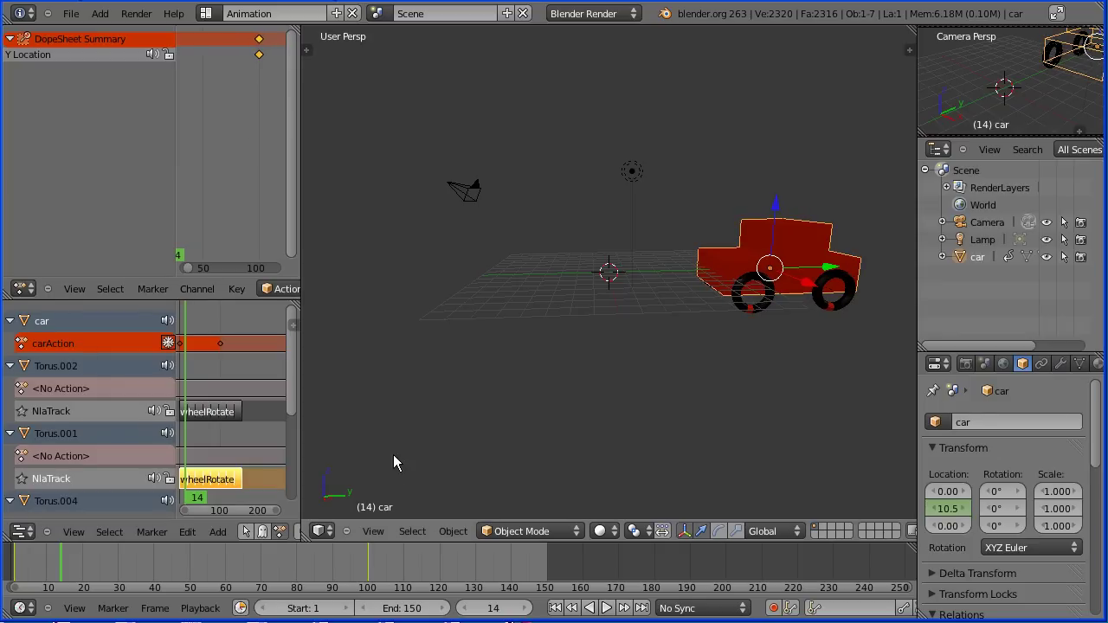
click(415, 609)
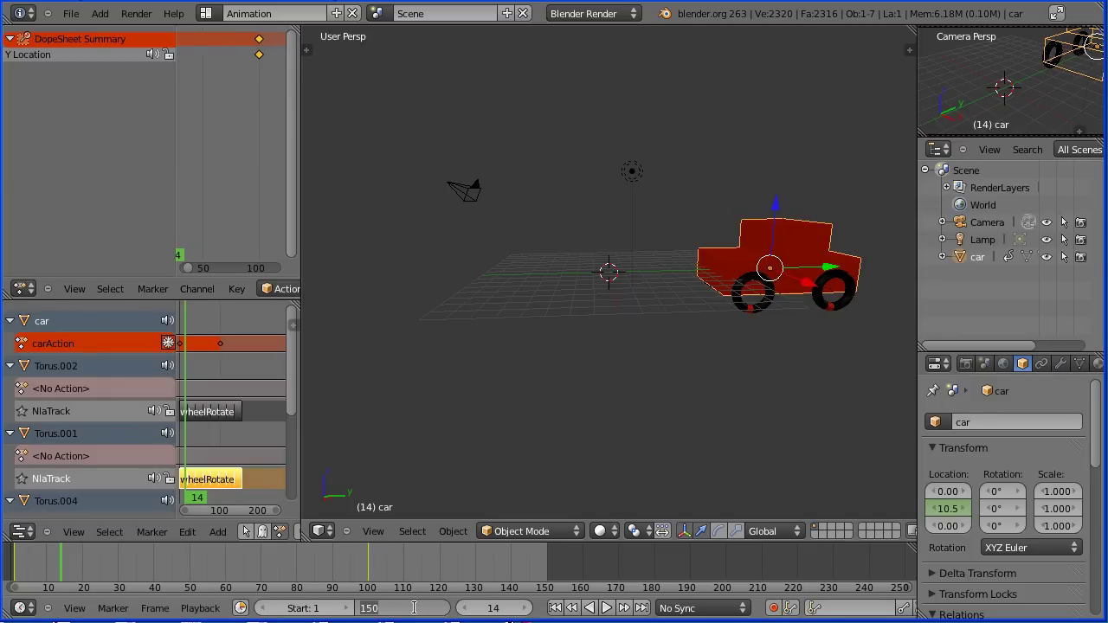
key(Return)
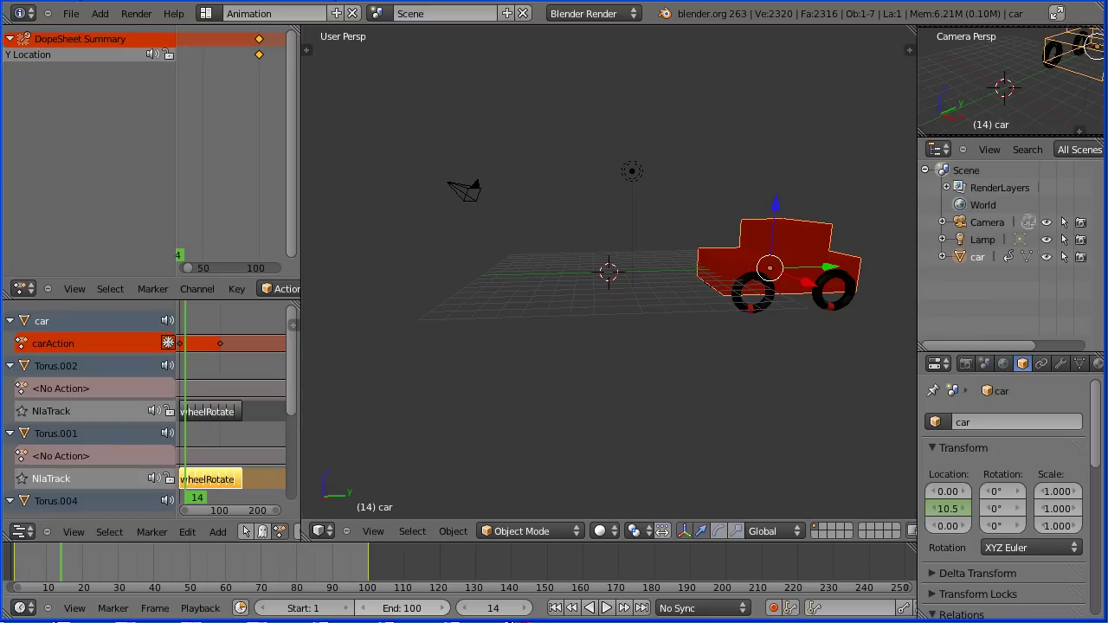
- Play the finished 100-frame animation of the car driving along Y with spinning wheels
click(607, 608)
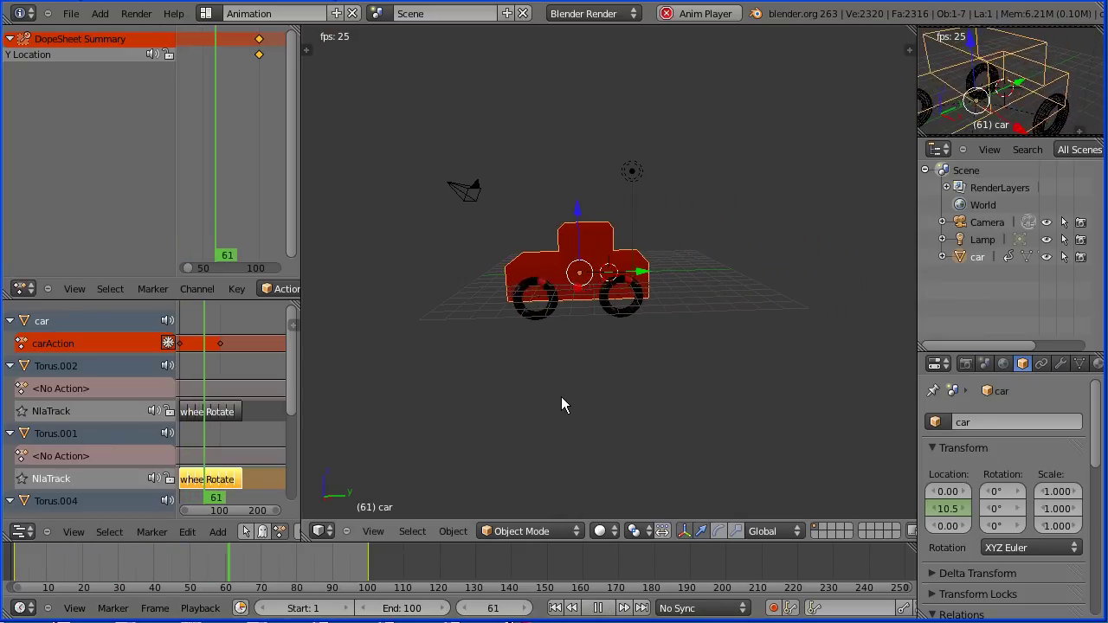